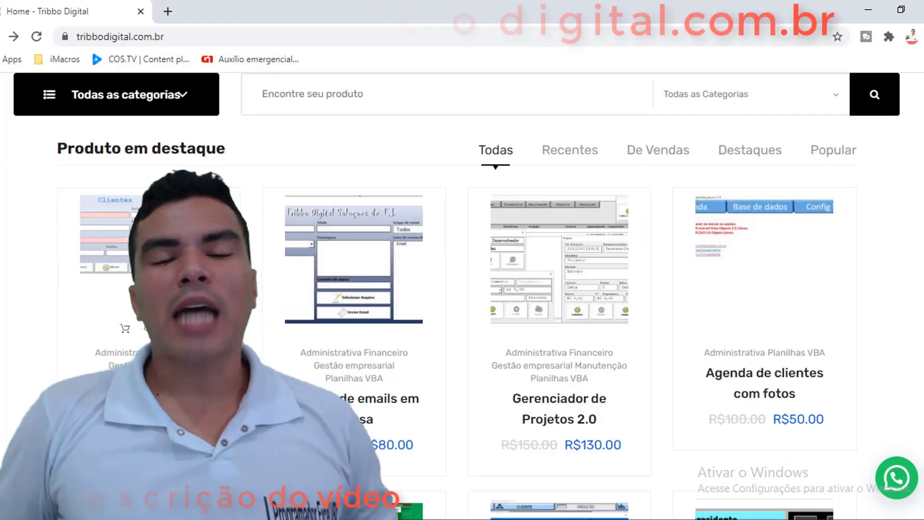
# Step: Browse the store's product list, enlarge the WhatsApp product screenshot, and return to the list
pyautogui.scroll(-3, 385, 270)
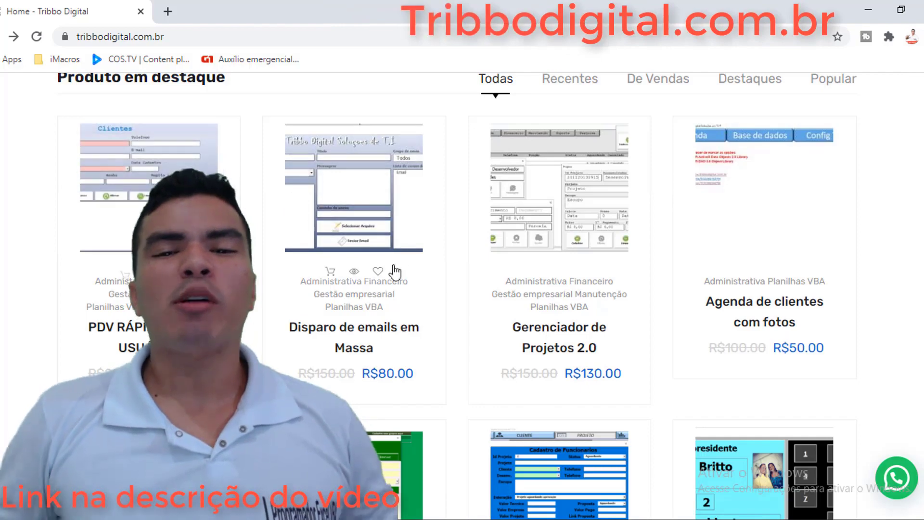
pyautogui.scroll(-2, 552, 252)
pyautogui.scroll(-1, 552, 253)
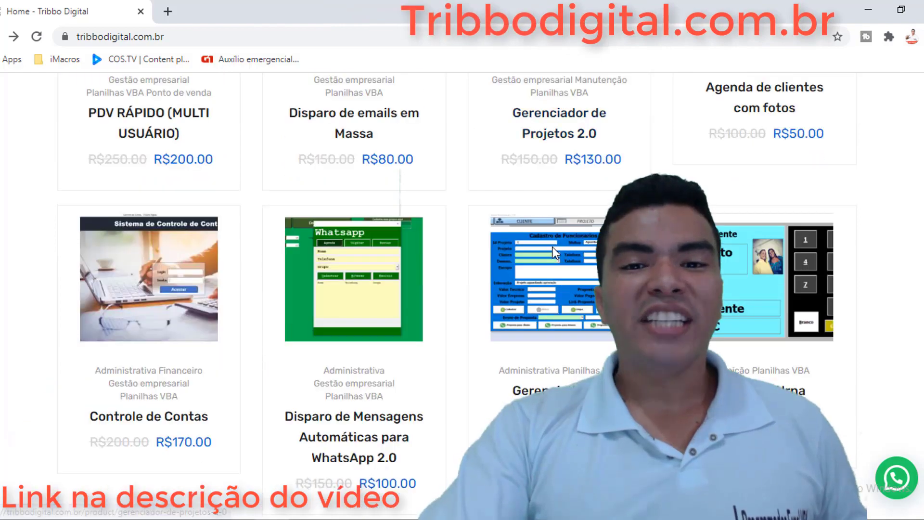
pyautogui.scroll(-2, 553, 253)
pyautogui.scroll(-1, 552, 253)
pyautogui.scroll(-1, 554, 253)
pyautogui.scroll(-2, 553, 254)
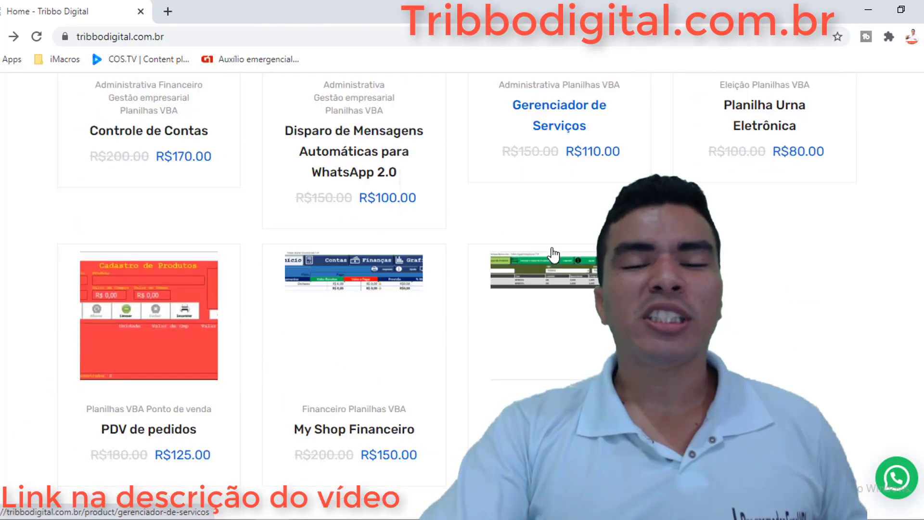
pyautogui.scroll(-2, 553, 254)
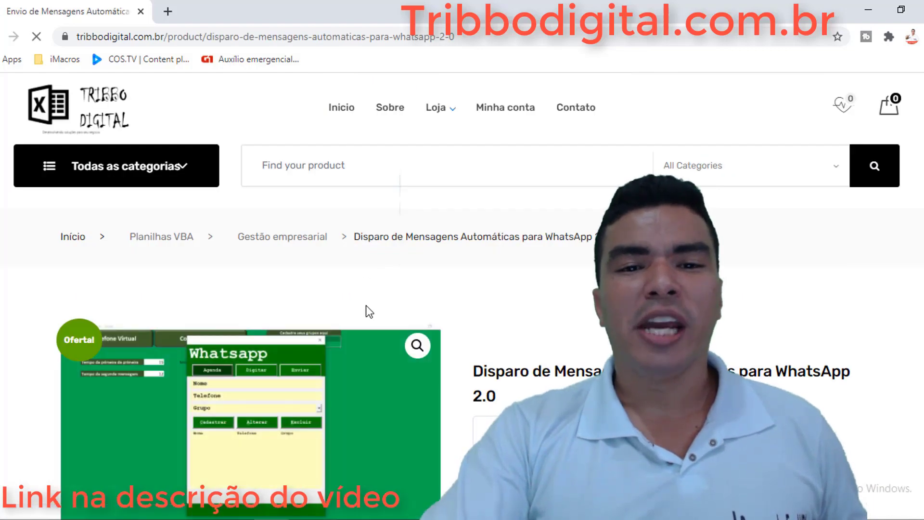
pyautogui.scroll(-2, 366, 308)
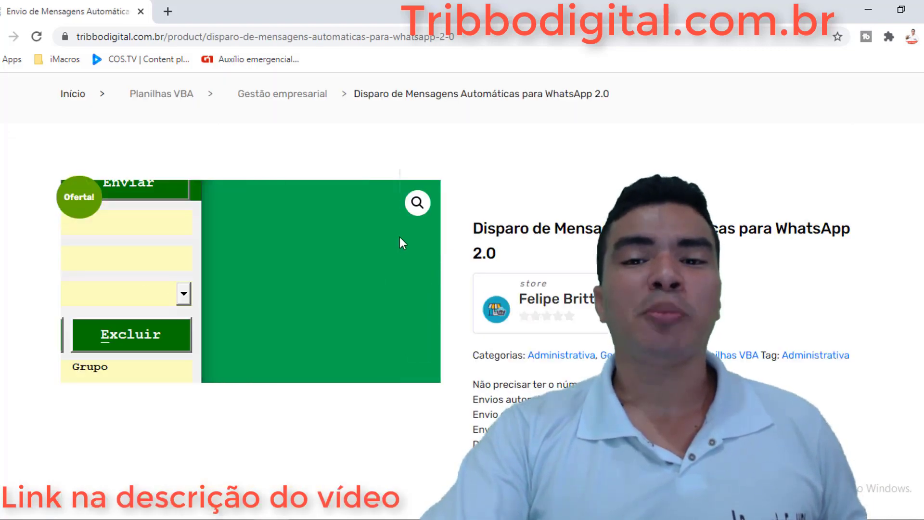
pyautogui.click(404, 216)
pyautogui.hotkey('alt', 'Left')
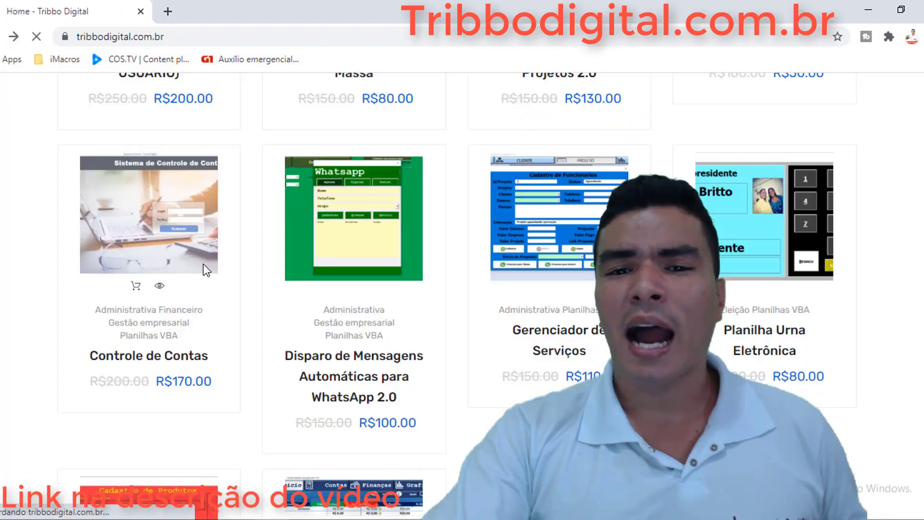
# Step: Open the Controle de Contas product page and show its chart screenshot as the main image
pyautogui.click(178, 235)
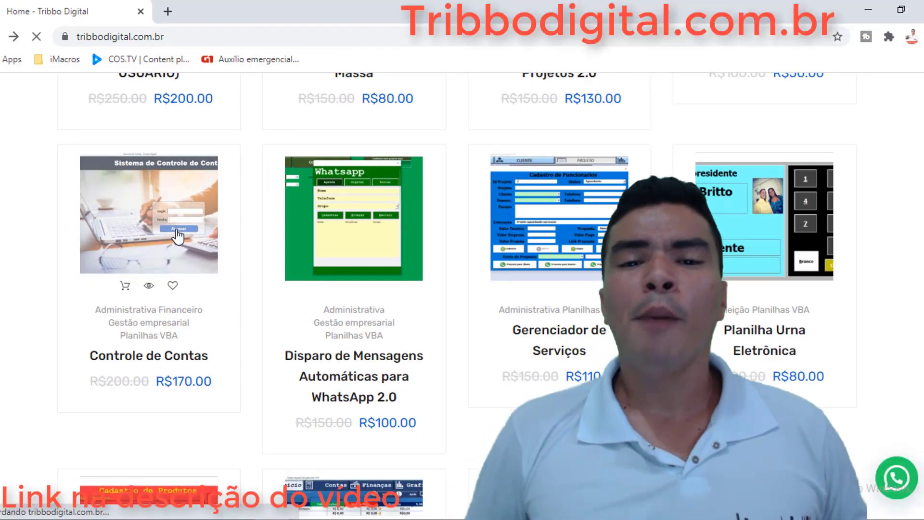
pyautogui.scroll(-3, 337, 320)
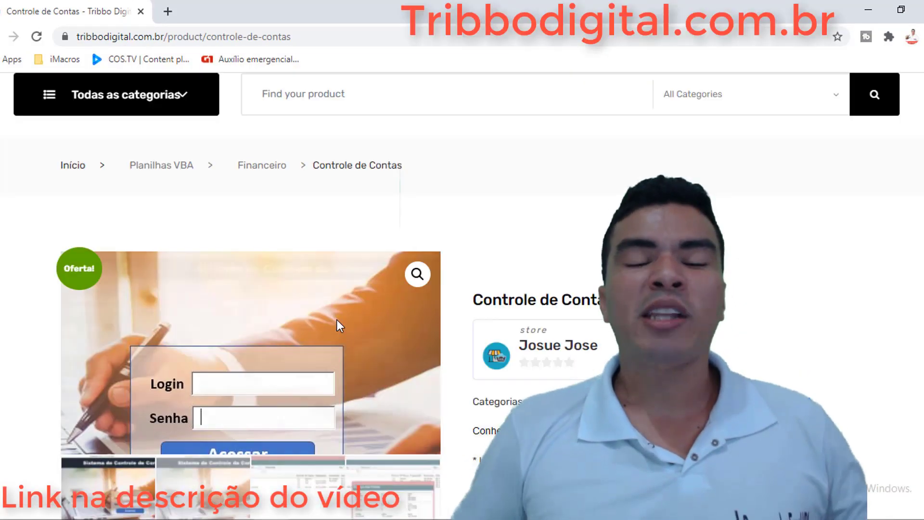
pyautogui.scroll(-2, 337, 320)
pyautogui.scroll(-3, 313, 321)
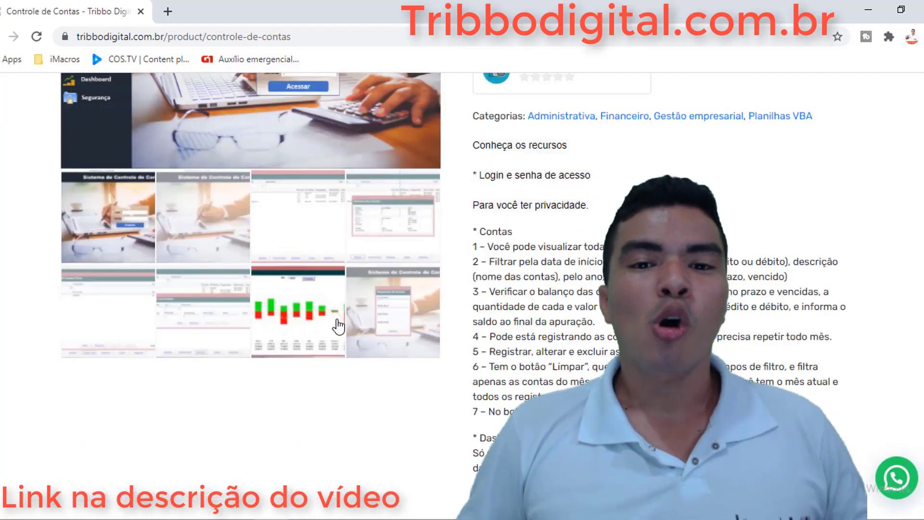
pyautogui.click(305, 321)
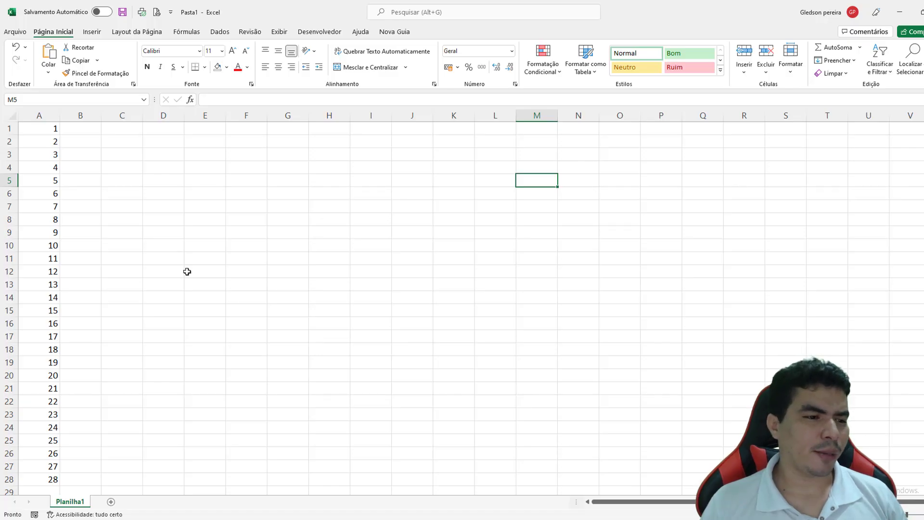
pyautogui.click(47, 118)
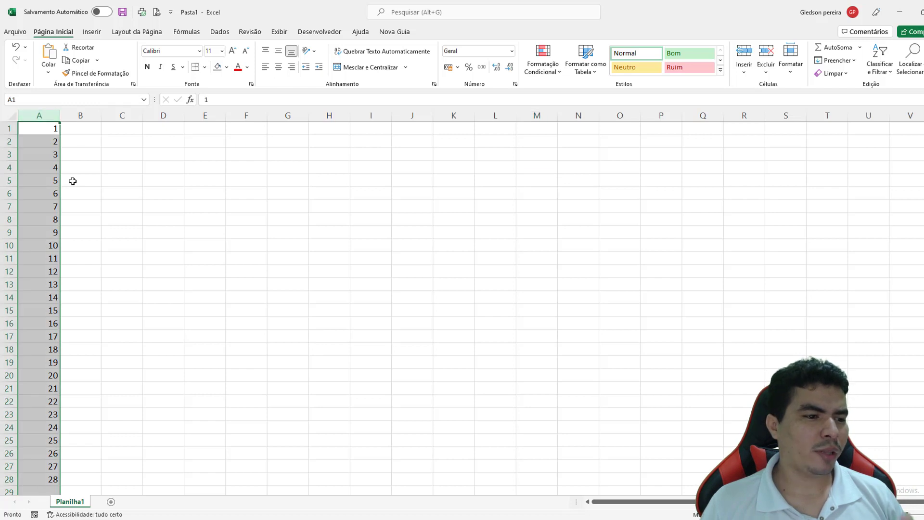
pyautogui.scroll(-1, 60, 192)
pyautogui.scroll(-1, 53, 212)
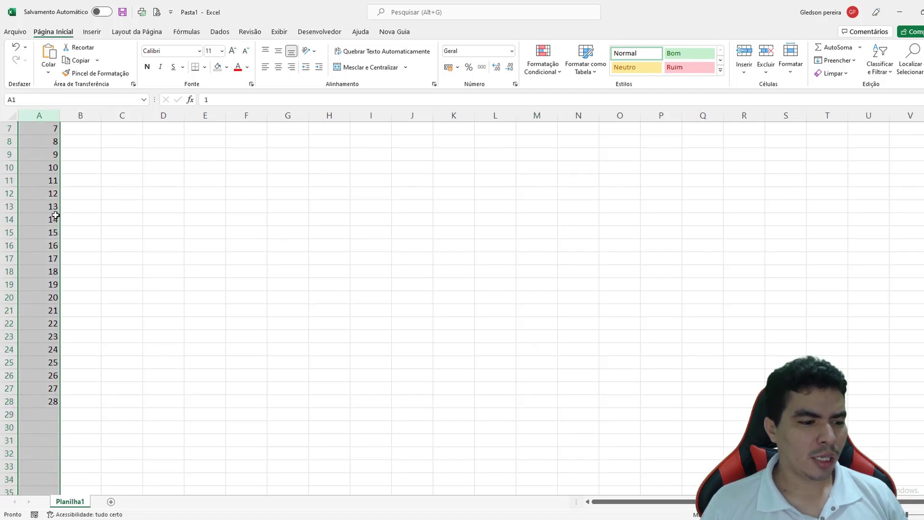
pyautogui.scroll(-1, 48, 250)
pyautogui.click(9, 361)
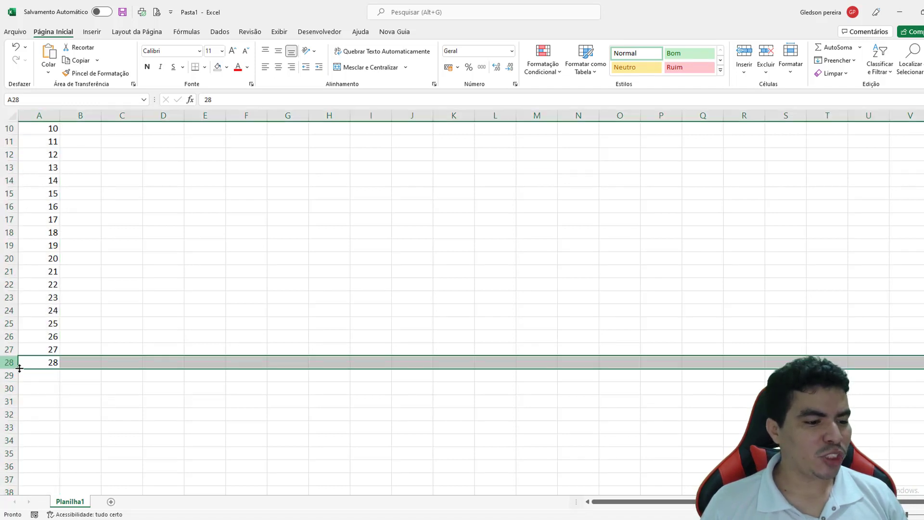
pyautogui.click(39, 349)
pyautogui.scroll(3, 43, 317)
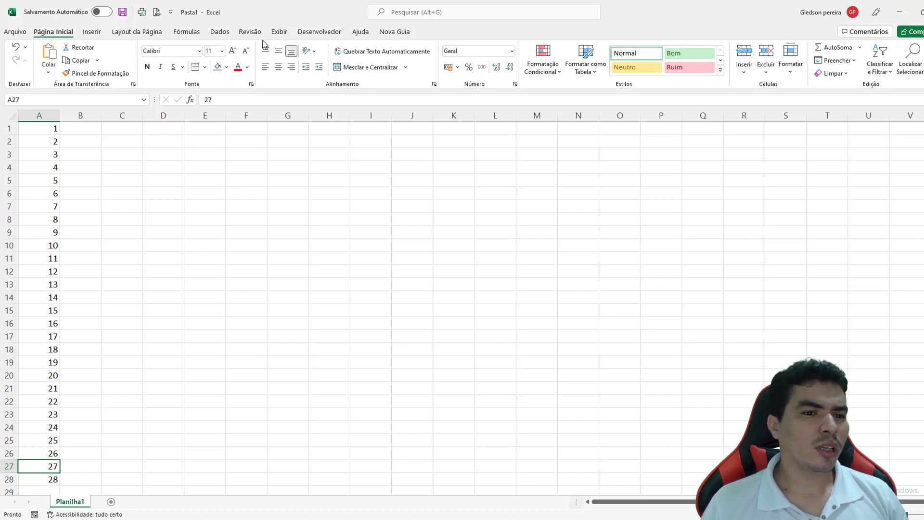
# Step: Draw a rounded rectangle shape over cells D1:E2
pyautogui.click(93, 32)
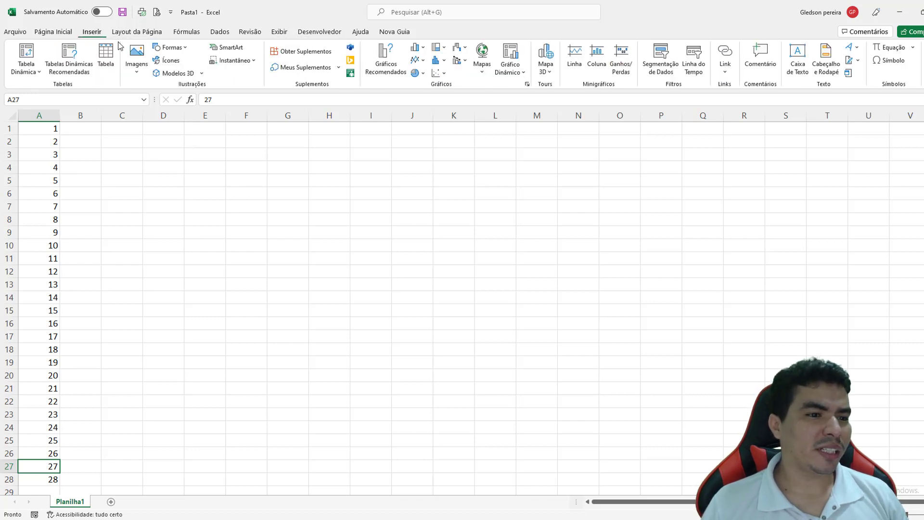
pyautogui.click(173, 47)
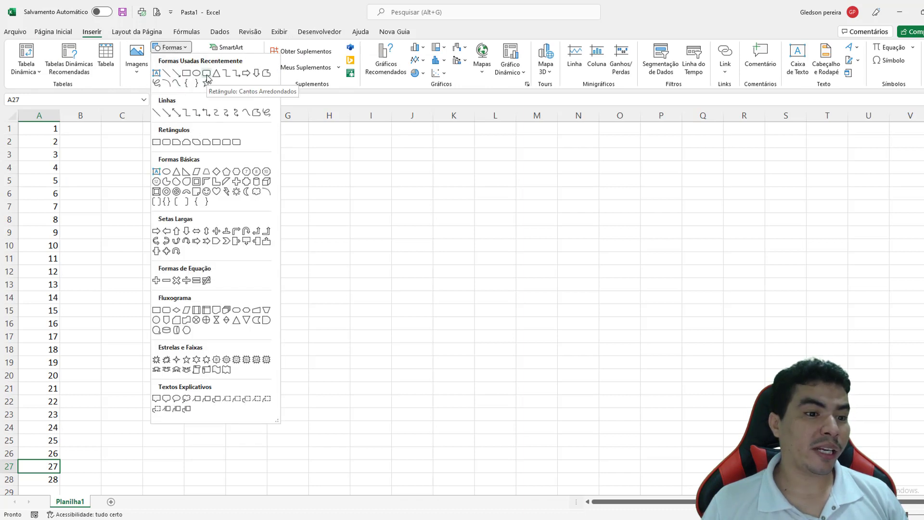
pyautogui.click(206, 75)
pyautogui.moveTo(166, 133); pyautogui.dragTo(220, 149)
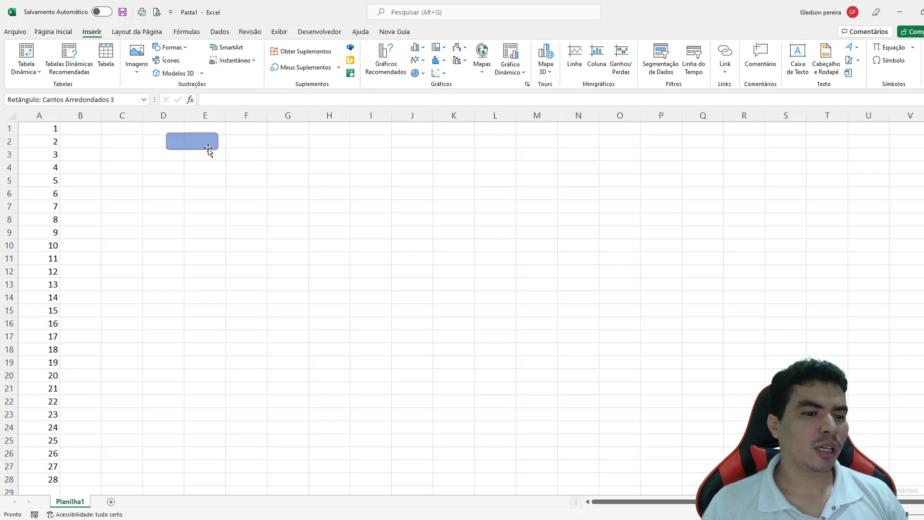
# Step: Assign the shape a new, empty click macro in the VBA editor
pyautogui.rightClick(199, 143)
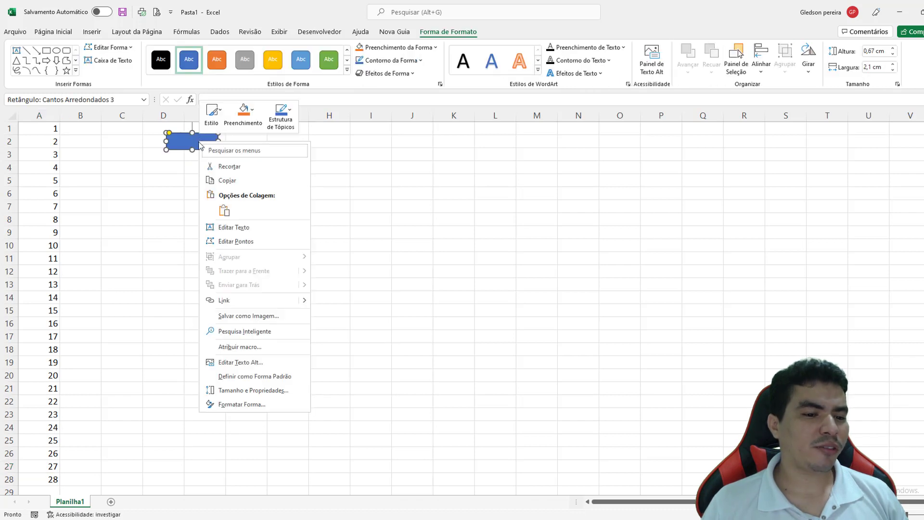
pyautogui.click(263, 347)
pyautogui.click(335, 282)
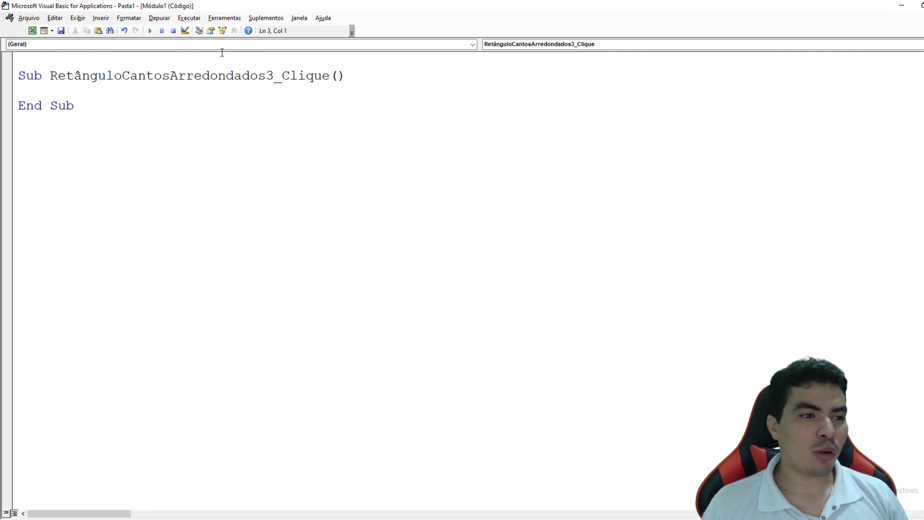
# Step: Show the Project Explorer with Planilha1 and Módulo1, and mark Planilha1's link to the macro
pyautogui.click(77, 18)
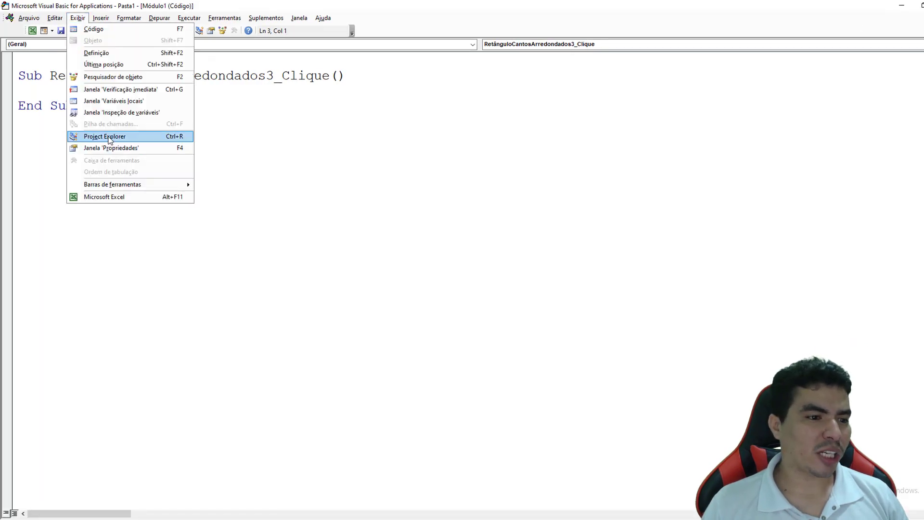
pyautogui.click(109, 136)
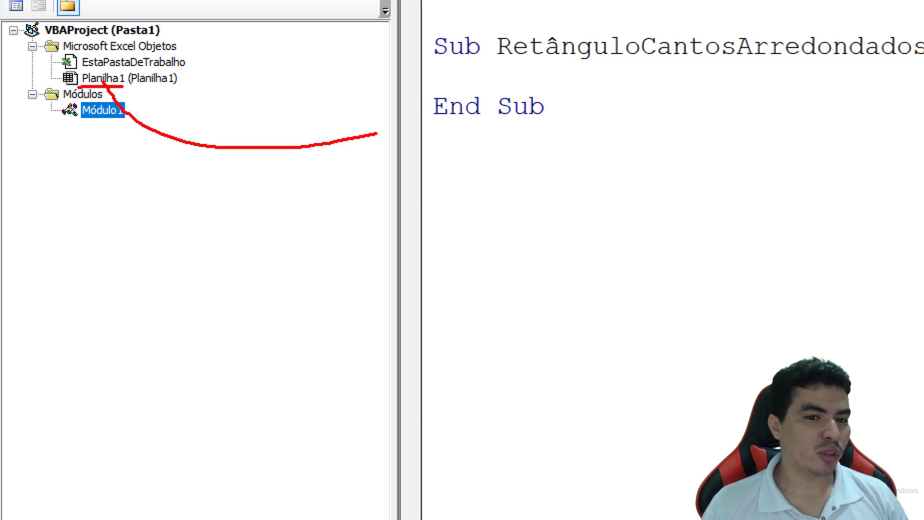
pyautogui.moveTo(103, 81)
pyautogui.mouseDown()
pyautogui.moveTo(523, 97)
pyautogui.moveTo(689, 78)
pyautogui.mouseUp()
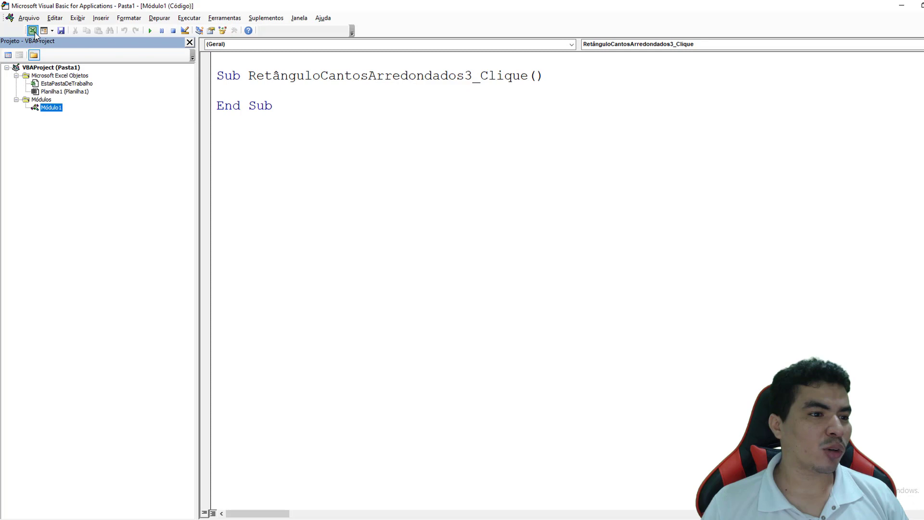
# Step: Rename the Planilha1 sheet to 'bd' and reopen the Visual Basic editor
pyautogui.click(34, 32)
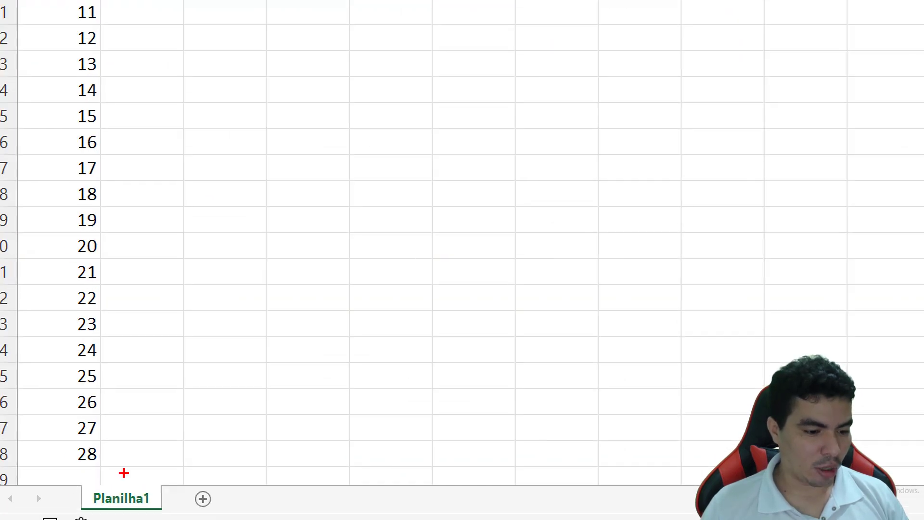
pyautogui.moveTo(123, 473); pyautogui.dragTo(215, 385)
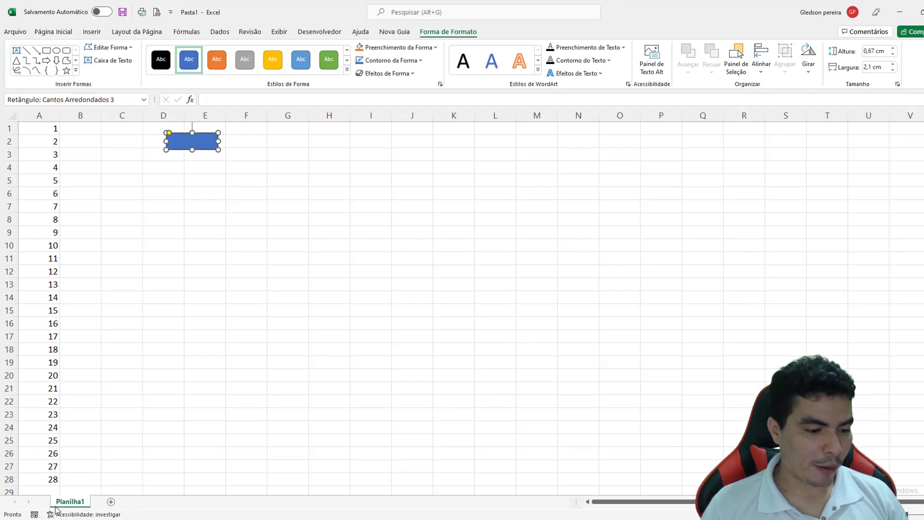
pyautogui.rightClick(58, 505)
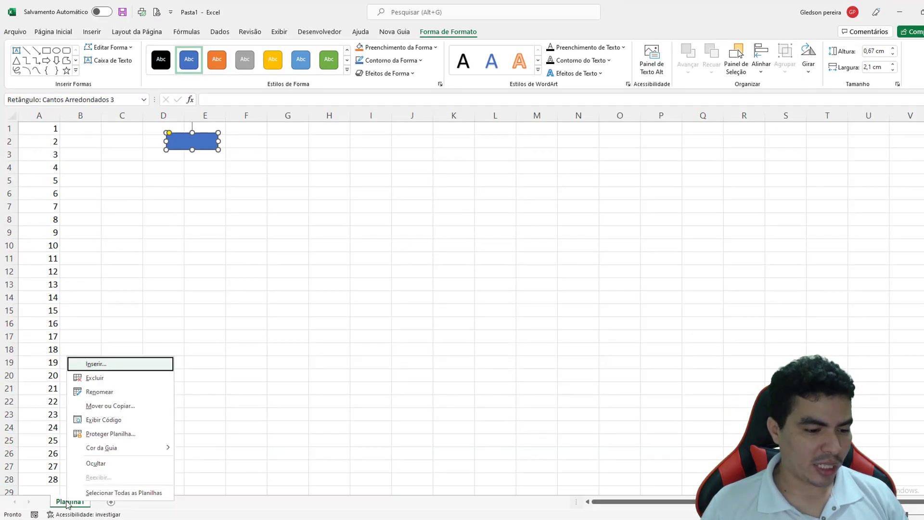
pyautogui.click(99, 392)
pyautogui.write('bd')
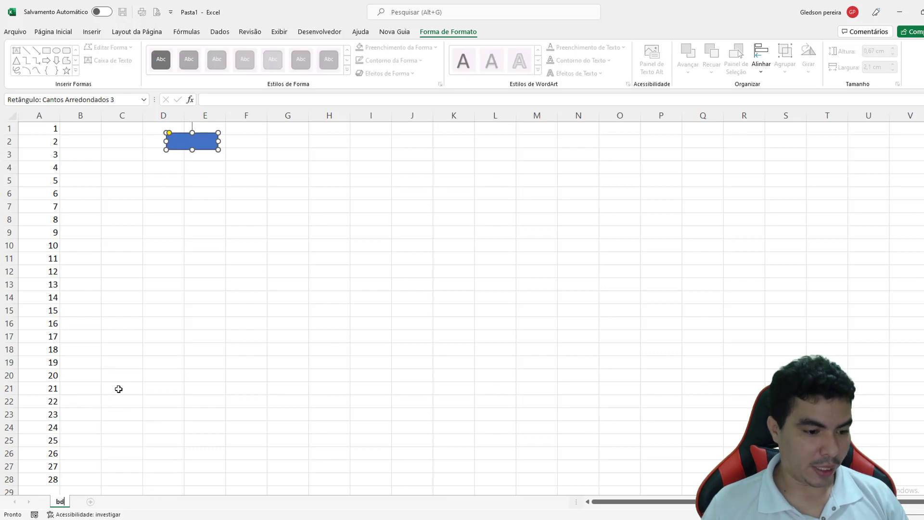
pyautogui.click(163, 374)
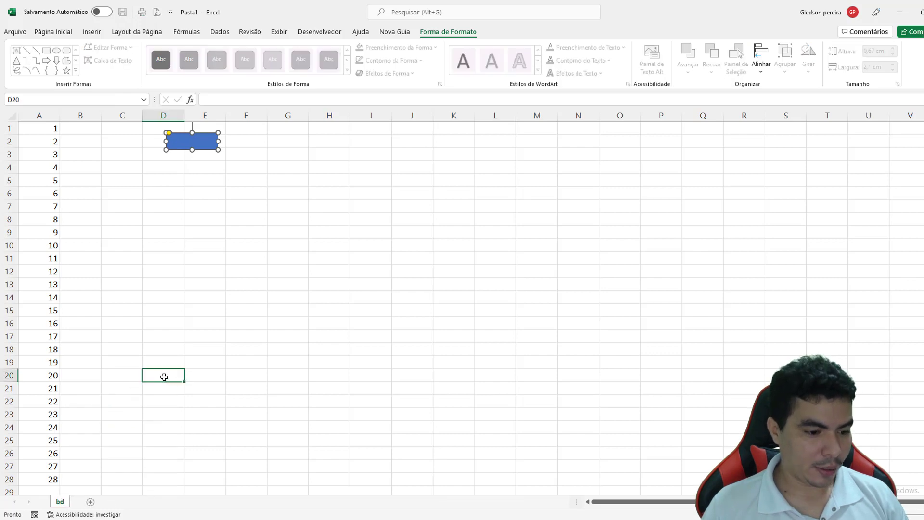
pyautogui.click(318, 33)
pyautogui.click(20, 60)
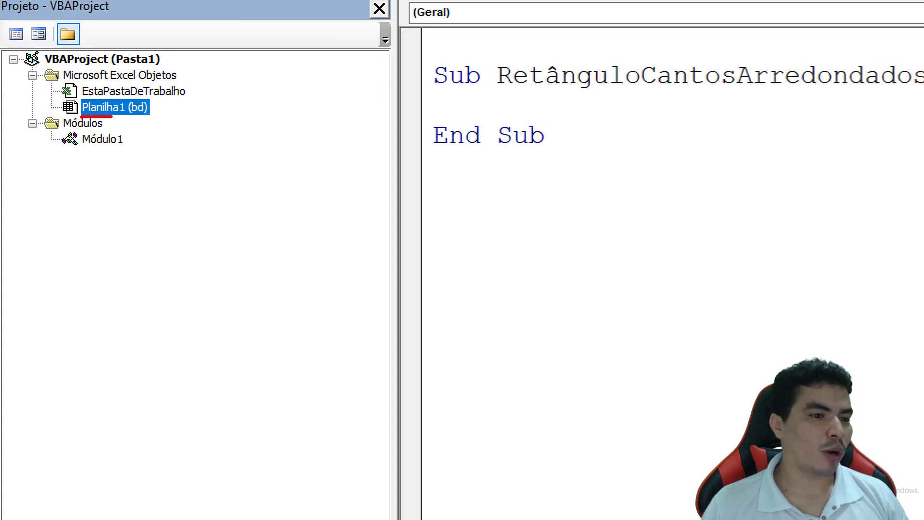
# Step: Mark the Planilha1 (bd) entry and its link to the macro, then close the project panel
pyautogui.moveTo(144, 115); pyautogui.dragTo(191, 172)
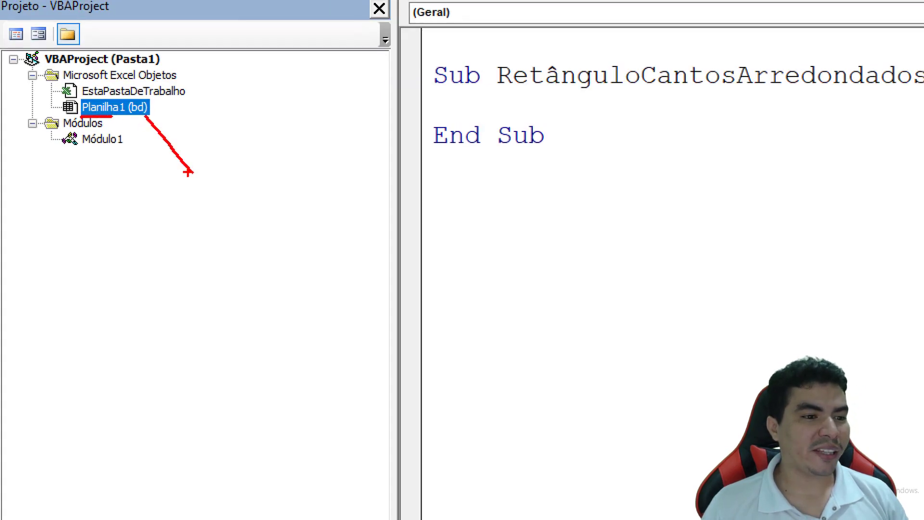
pyautogui.moveTo(110, 115); pyautogui.dragTo(680, 107)
pyautogui.press('Escape')
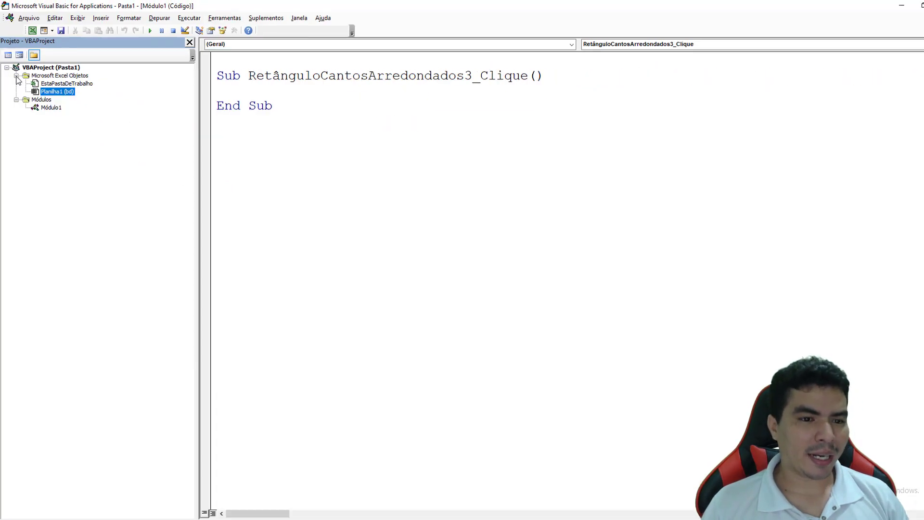
pyautogui.click(190, 42)
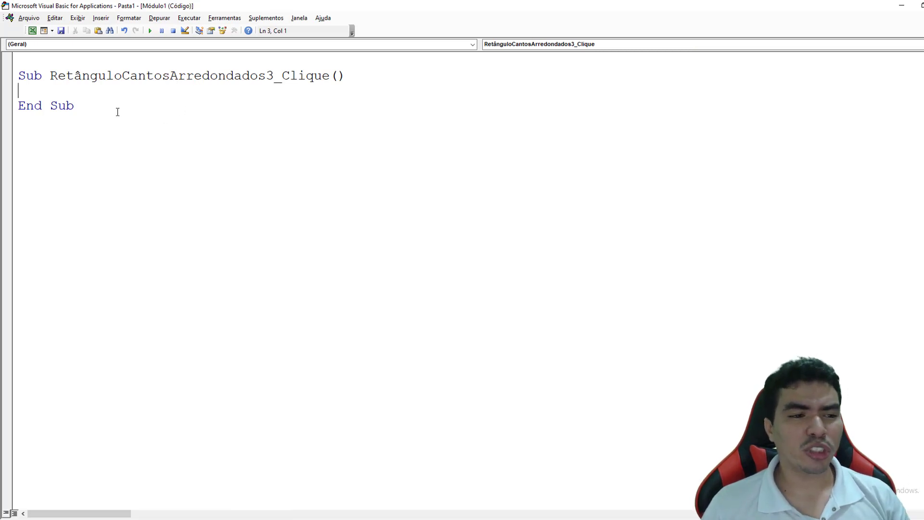
# Step: Write the 'With Planilha1' line in the macro, leaving blank lines above it
pyautogui.write('wi')
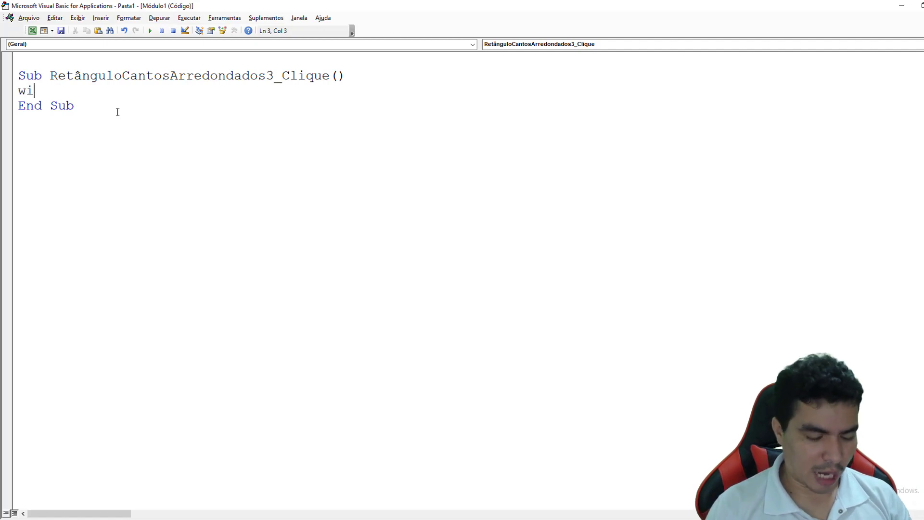
pyautogui.write('th ')
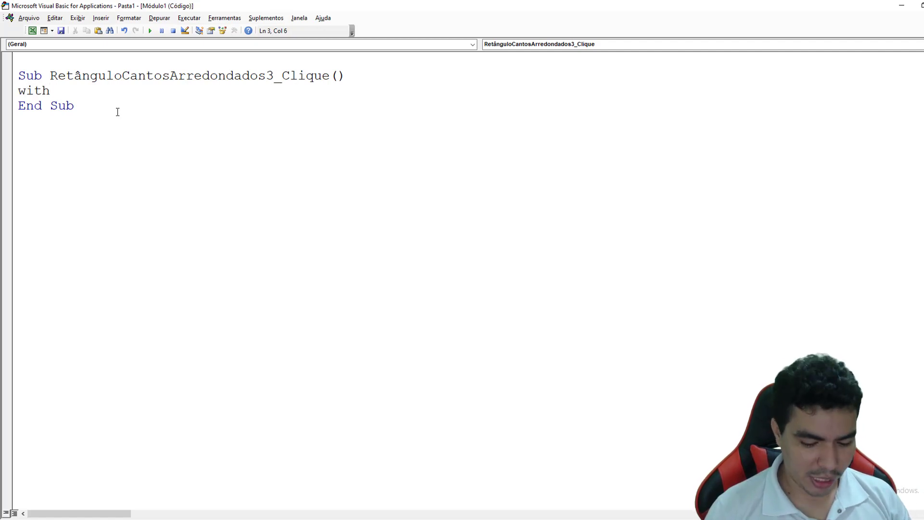
pyautogui.write('palnilha')
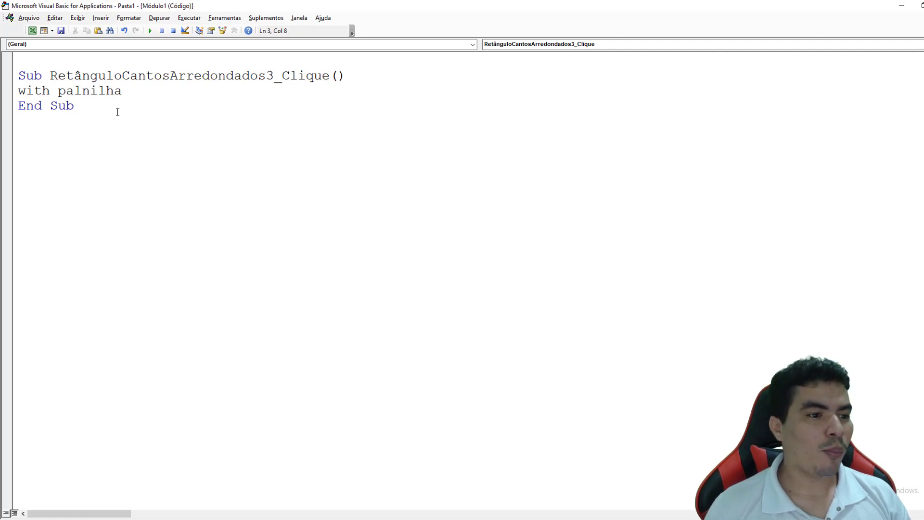
pyautogui.press('BackSpace')
pyautogui.press('Delete')
pyautogui.write('la')
pyautogui.press('Right')
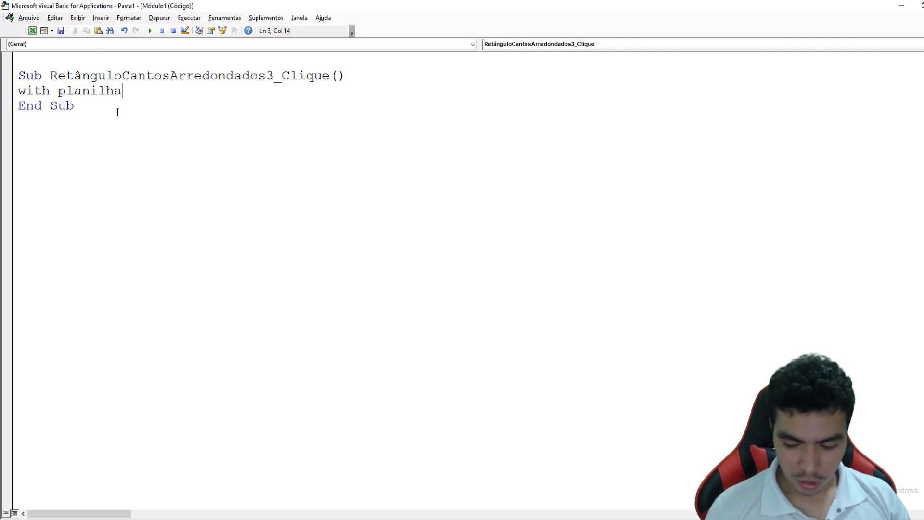
pyautogui.press('Return')
pyautogui.write('.')
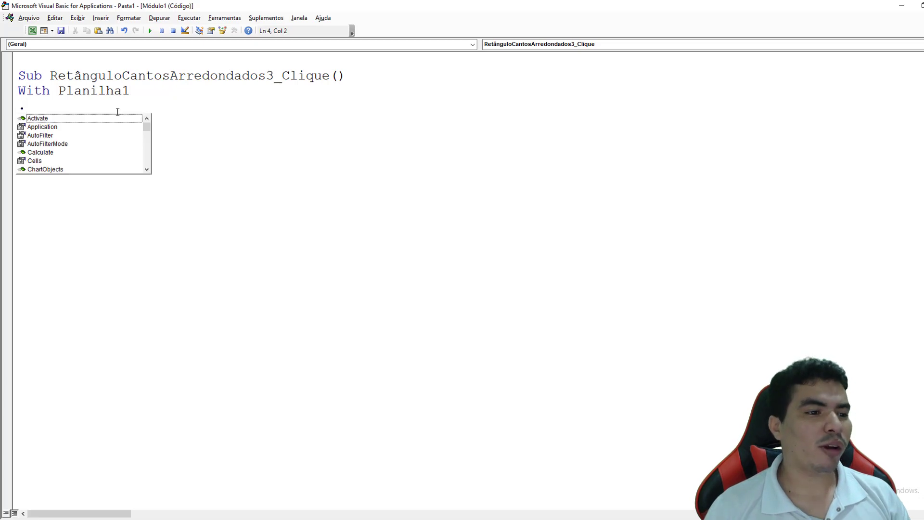
pyautogui.press('BackSpace')
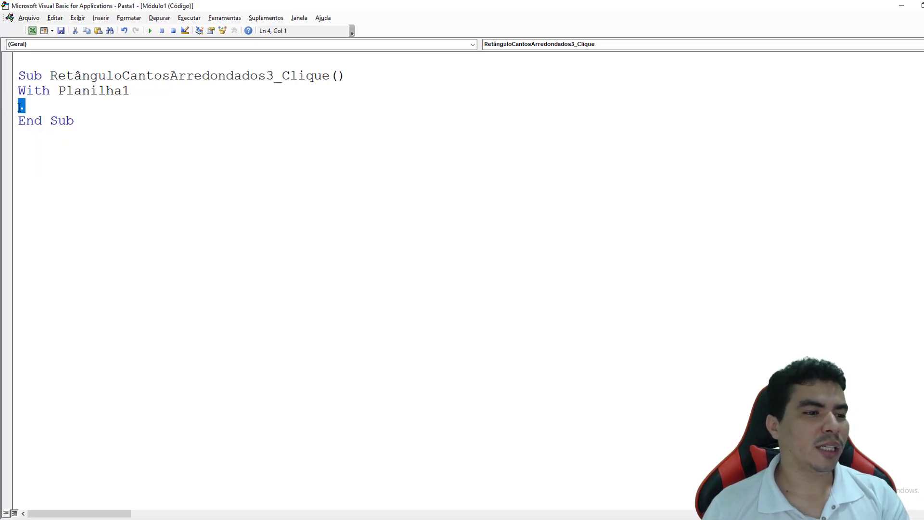
pyautogui.press('Return')
pyautogui.press('Up')
pyautogui.press('Return')
pyautogui.press('Return')
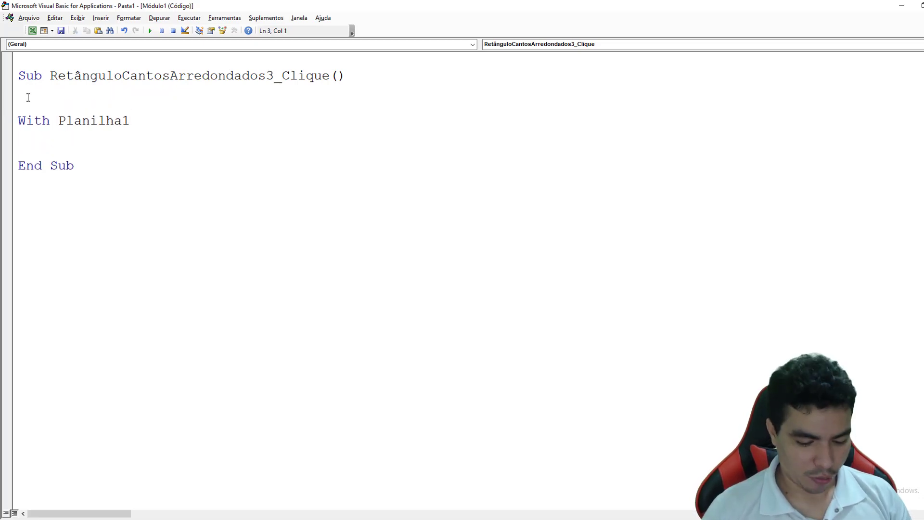
# Step: Declare 'Dim Linha As Integer' and set 'Linha = 1' above the With line
pyautogui.write('dim Linha ')
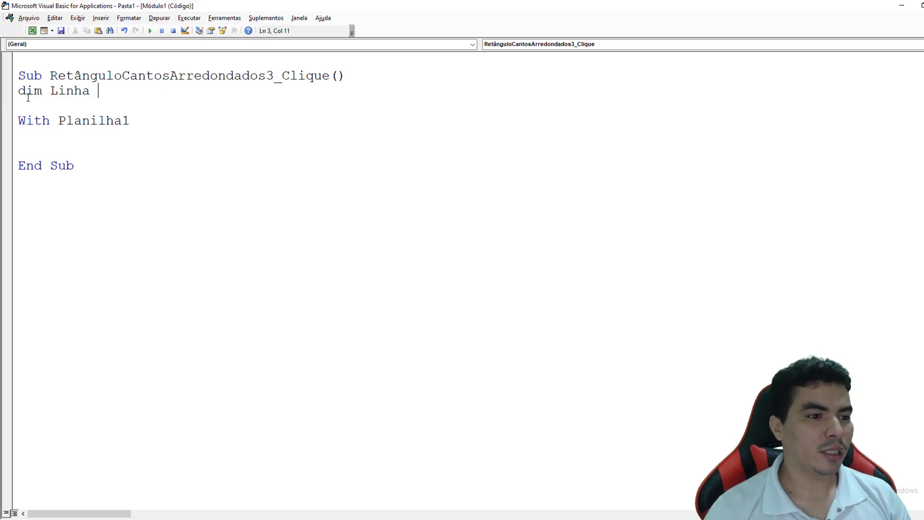
pyautogui.write('as inte')
pyautogui.press('Tab')
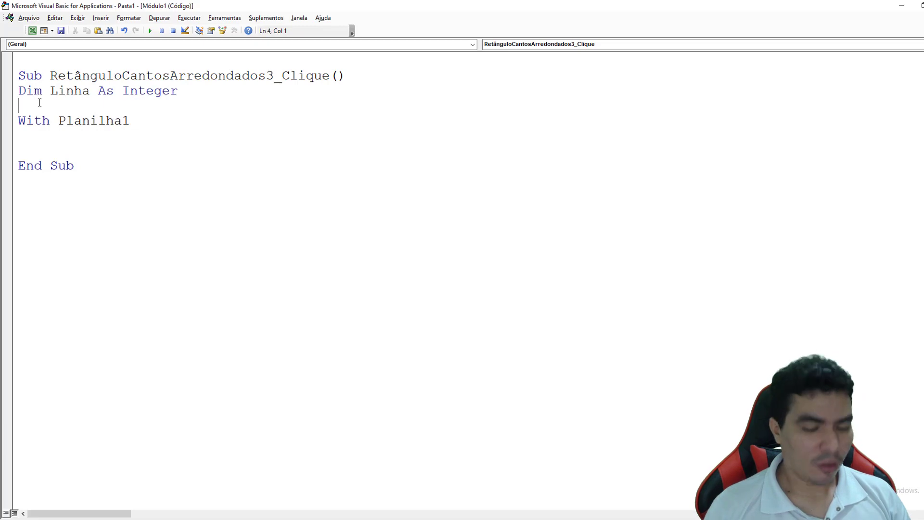
pyautogui.write('linha ')
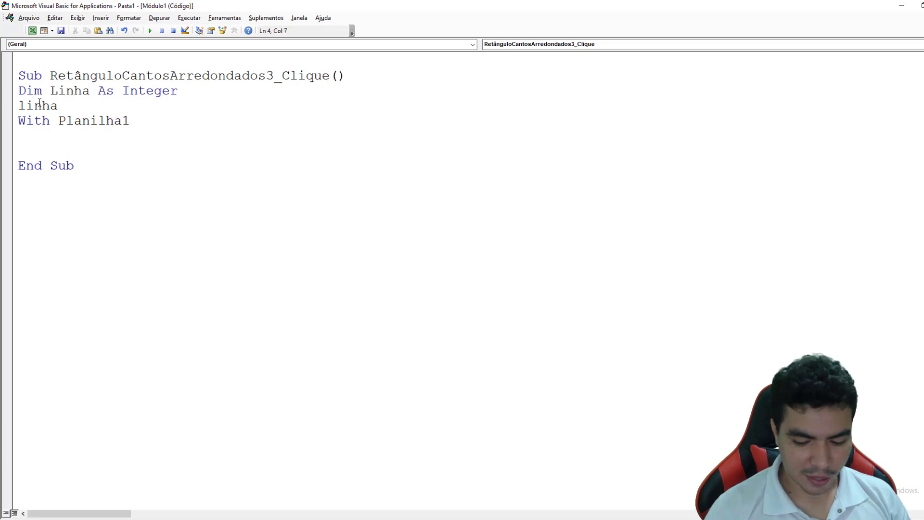
pyautogui.write('= 1')
# Step: Check cell A1 in the workbook, then write the 'Do Until .Cells(Linha, 1)' loop header
pyautogui.click(32, 30)
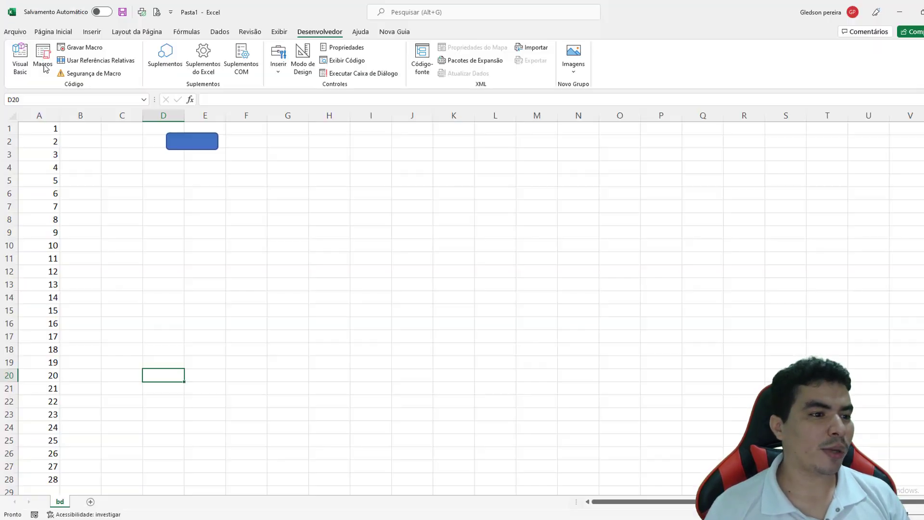
pyautogui.click(34, 129)
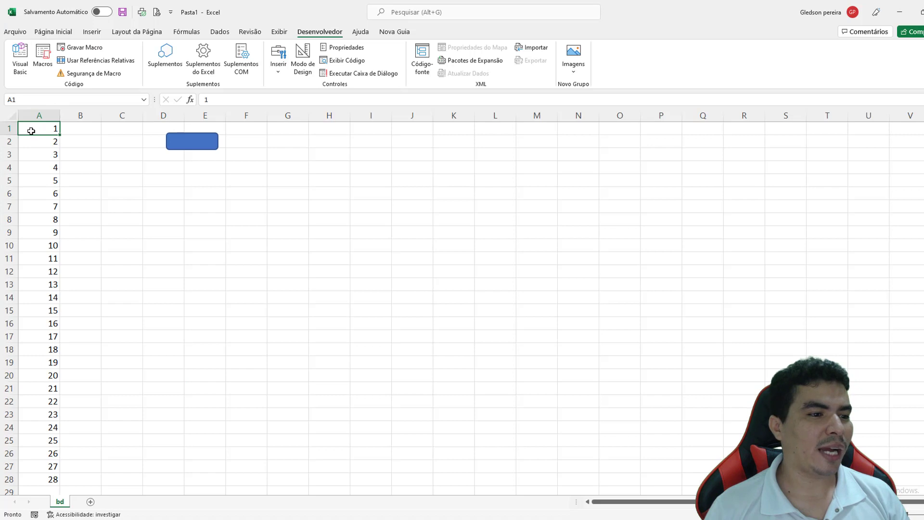
pyautogui.click(20, 58)
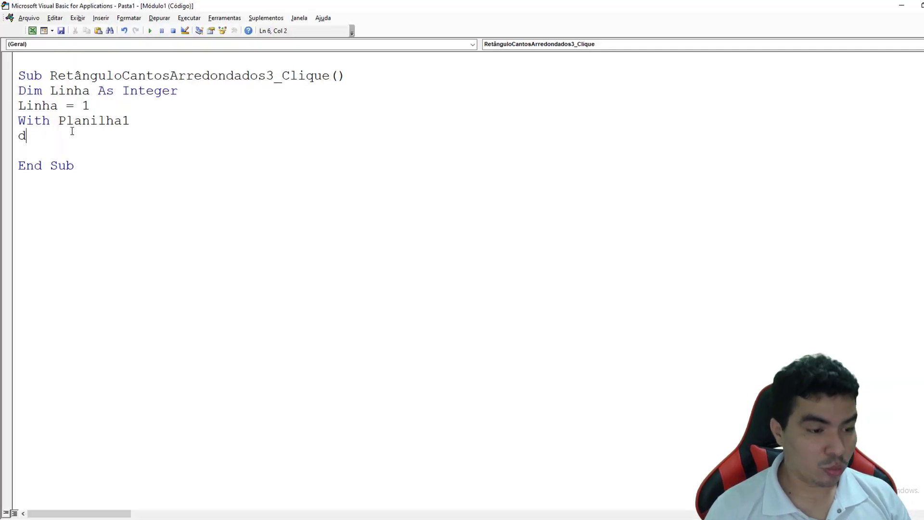
pyautogui.write('o until')
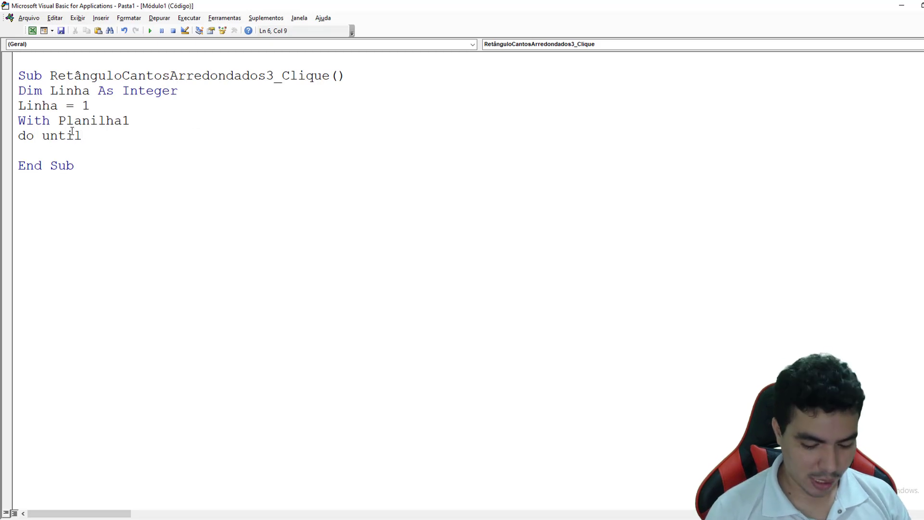
pyautogui.write(' .ce')
pyautogui.press('Tab')
pyautogui.write('(')
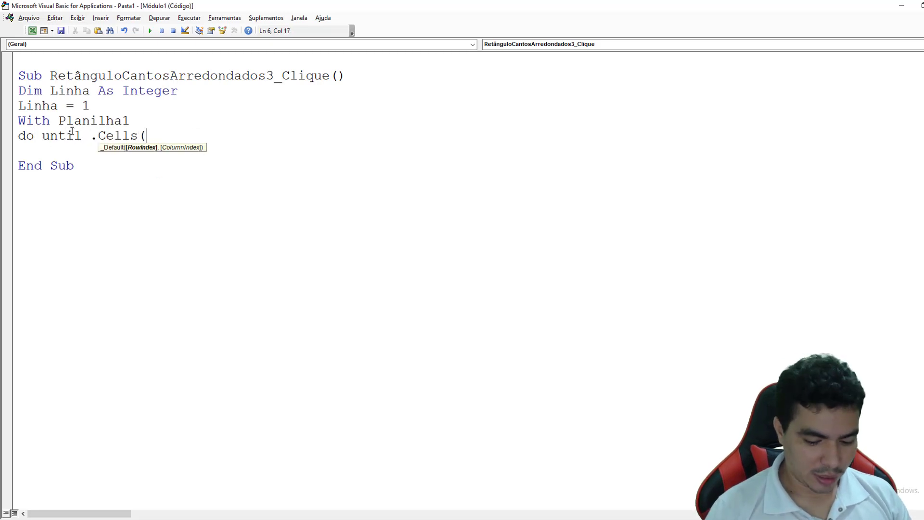
pyautogui.write('linha')
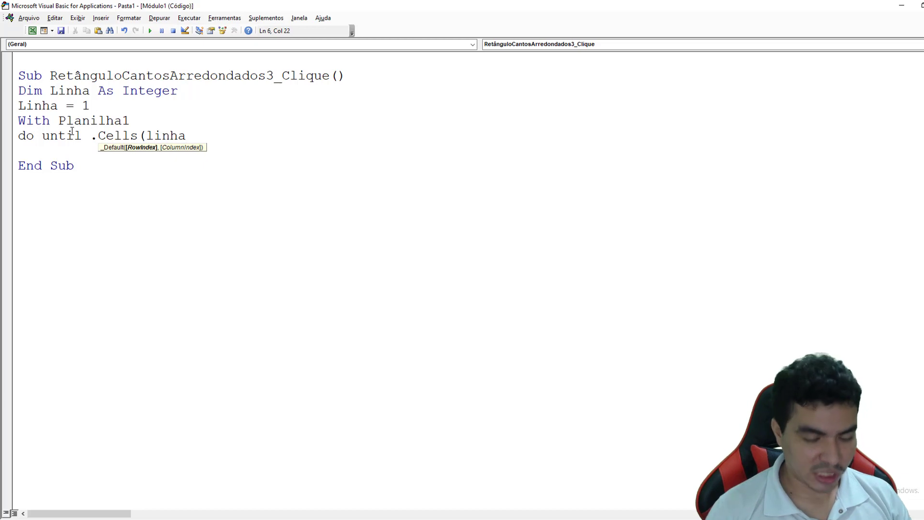
pyautogui.write(',')
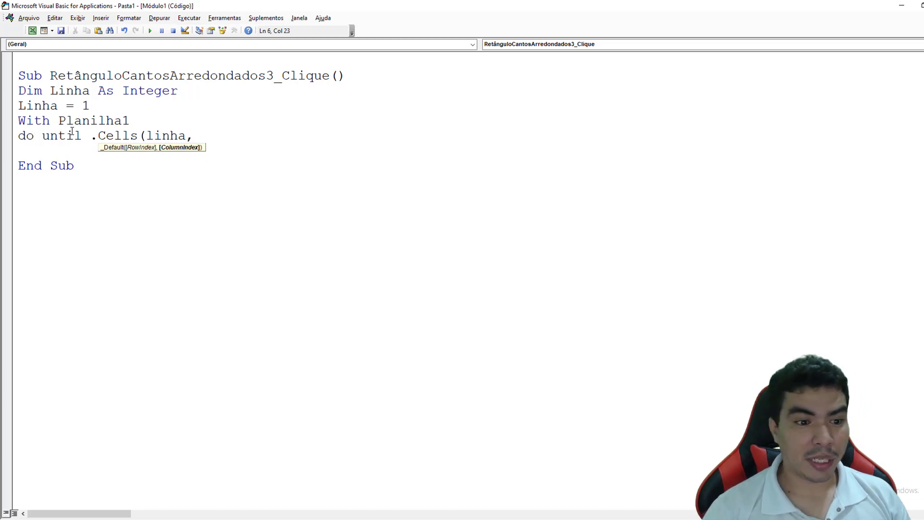
pyautogui.write('1')
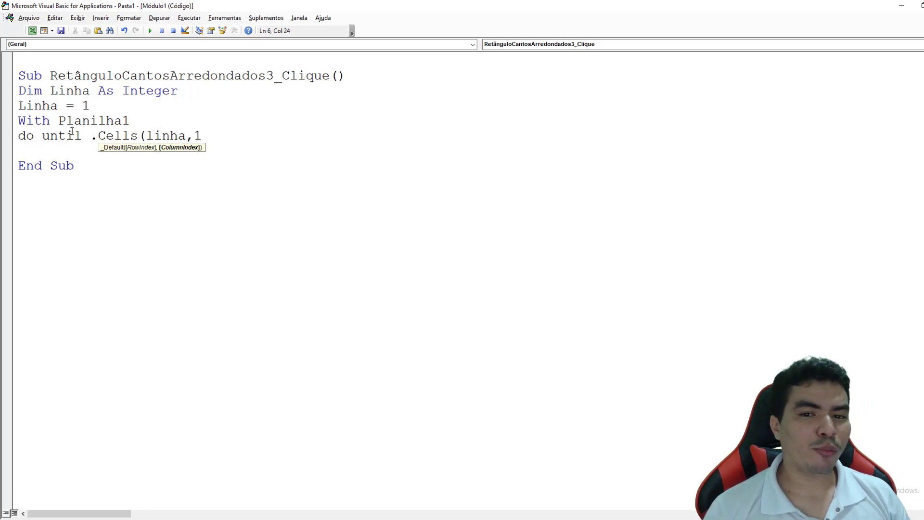
pyautogui.write(')="')
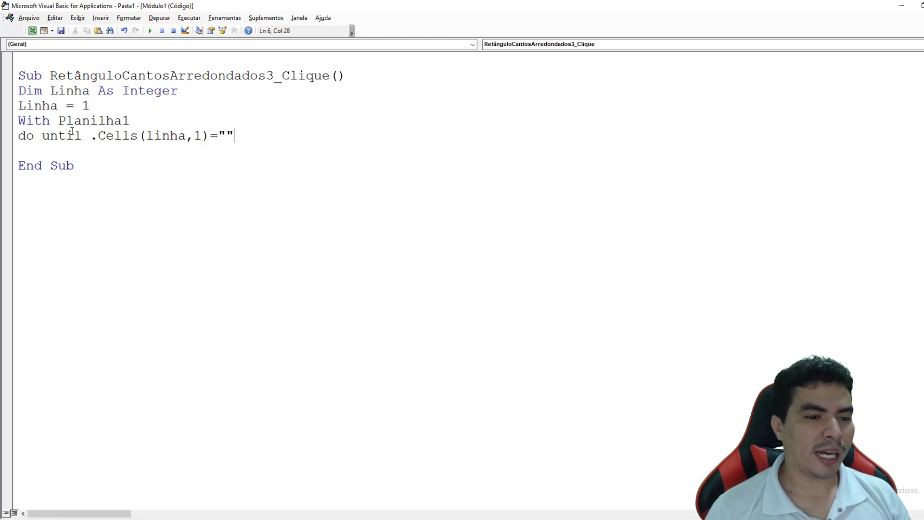
pyautogui.press('Return')
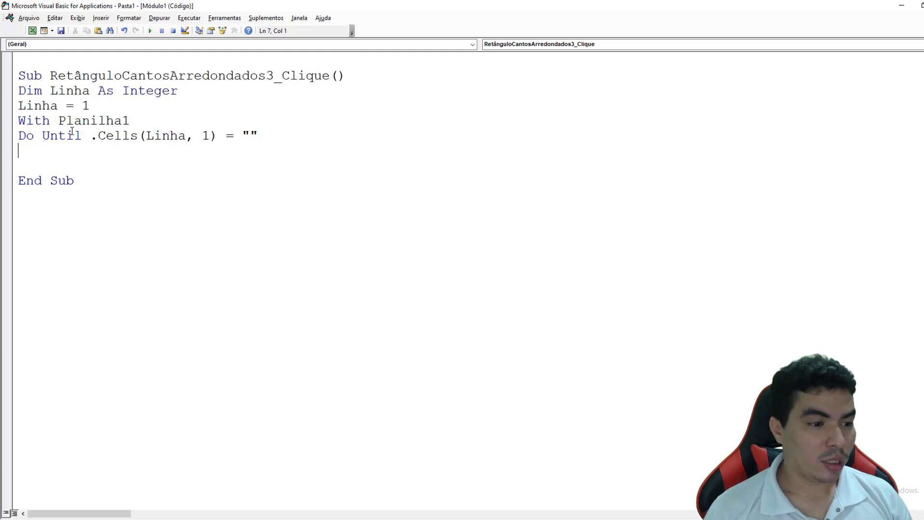
# Step: Add '.Cells(Linha, 1).Select' and the 'Linha = Linha + 1' increment inside the loop
pyautogui.write('.ce')
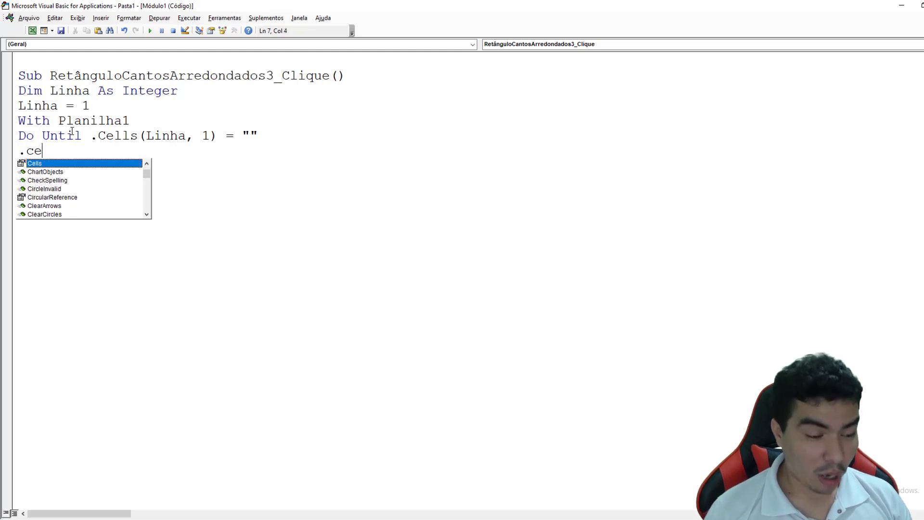
pyautogui.press('Tab')
pyautogui.write('(l')
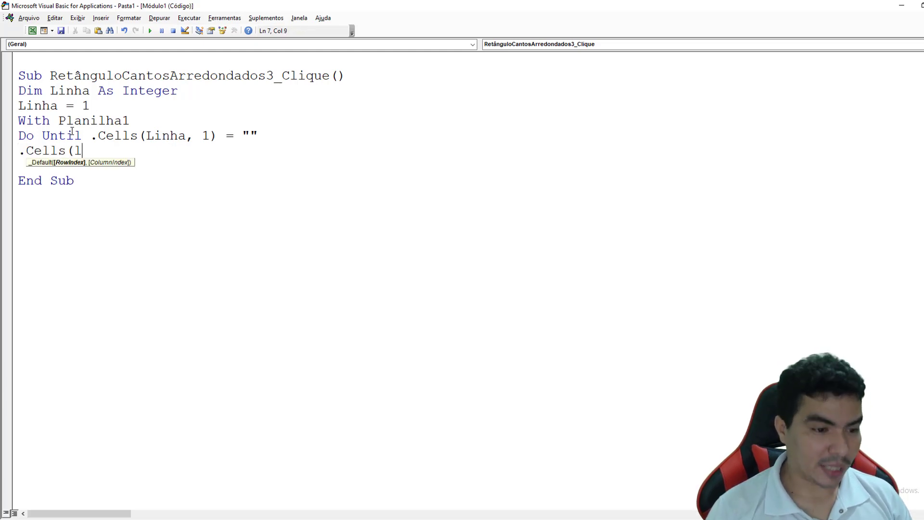
pyautogui.write('inha,1')
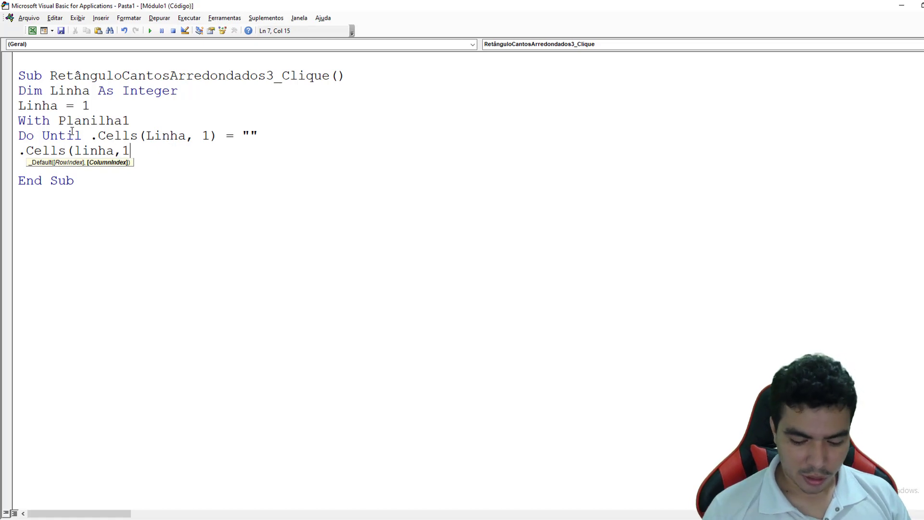
pyautogui.write(')')
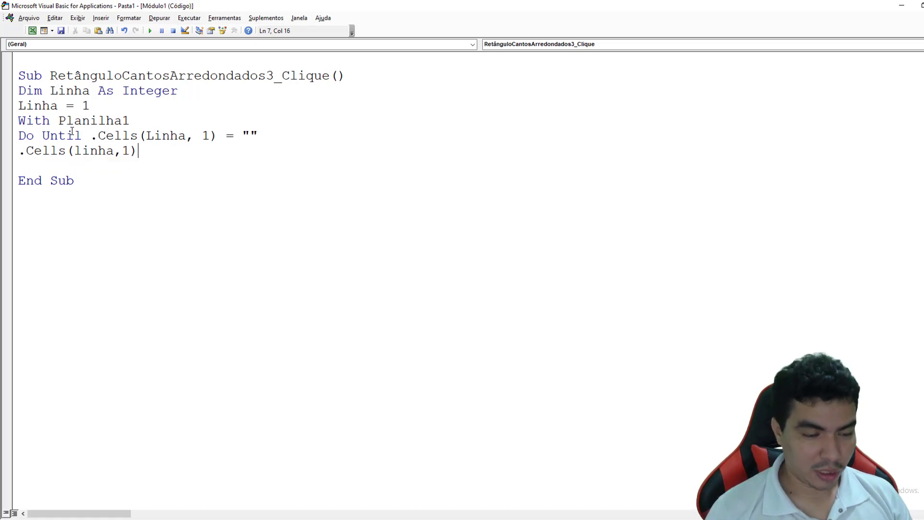
pyautogui.write('.sele')
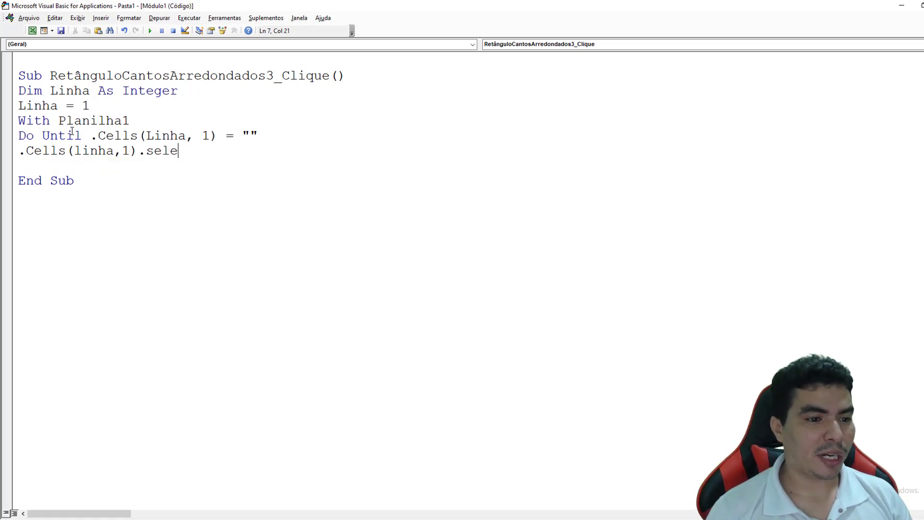
pyautogui.write('t')
pyautogui.press('Return')
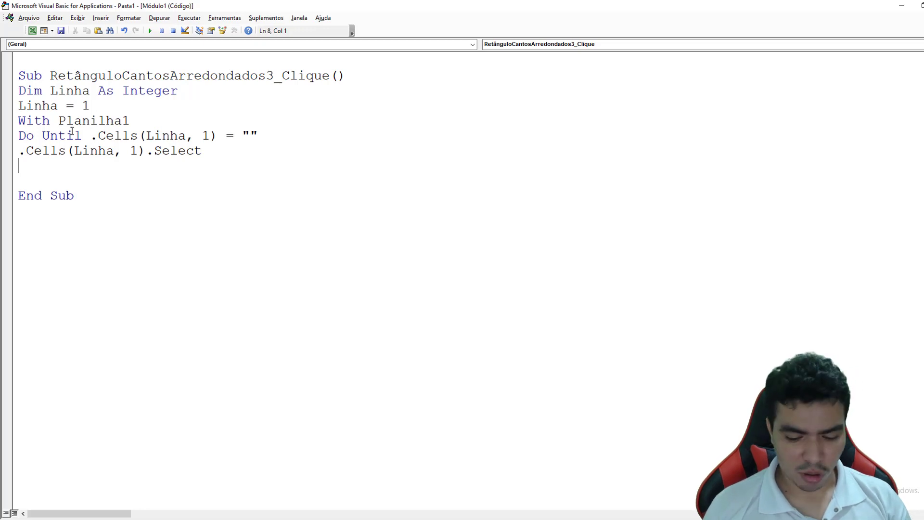
pyautogui.press('Return')
pyautogui.write('linha = linha +1')
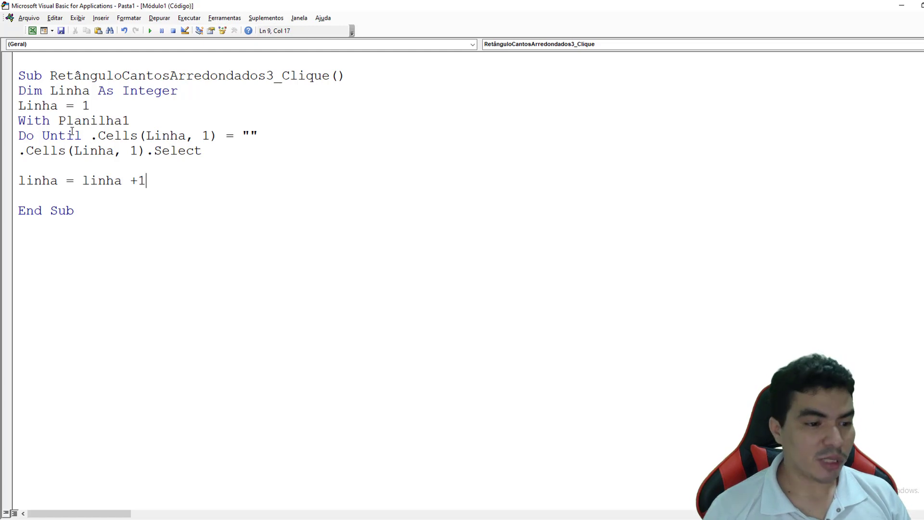
pyautogui.press('Return')
pyautogui.press('Return')
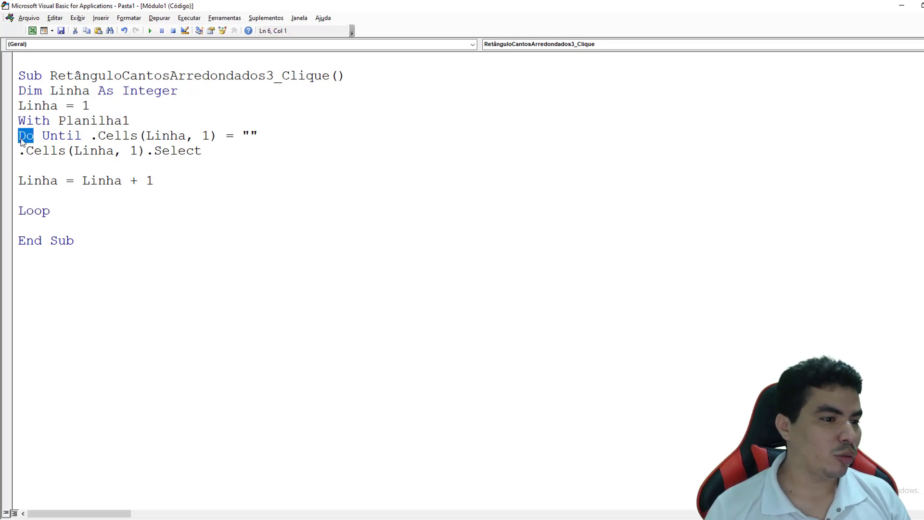
# Step: Close the With block with 'End With' after Loop
pyautogui.moveTo(18, 120); pyautogui.dragTo(50, 120)
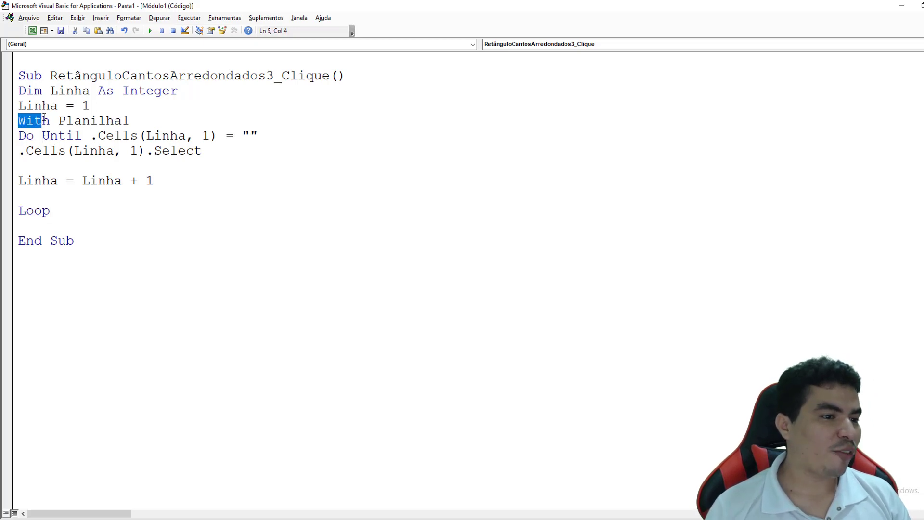
pyautogui.click(19, 226)
pyautogui.write('end wi')
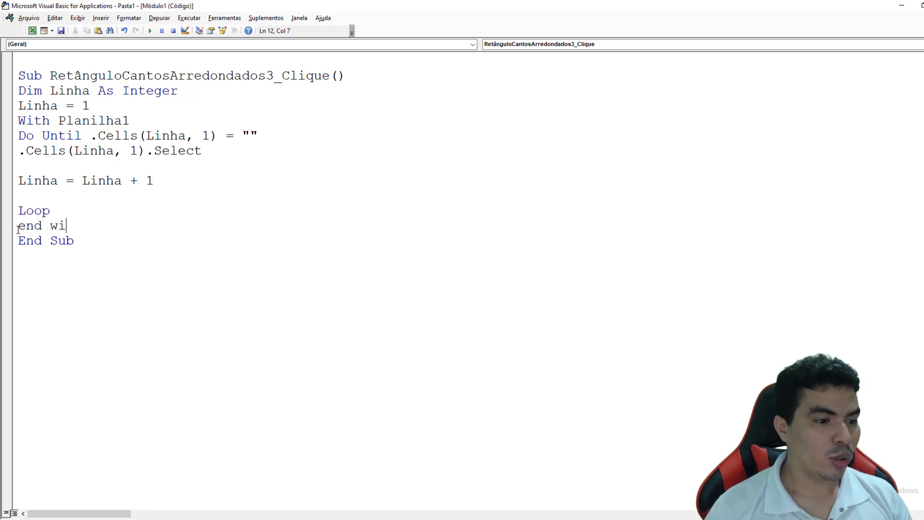
pyautogui.write('th')
pyautogui.click(33, 153)
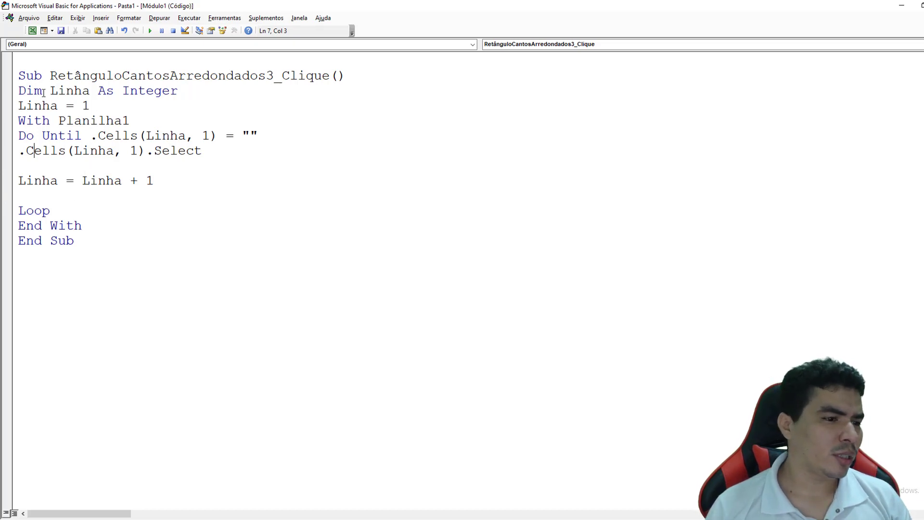
# Step: Run the loop macro twice from the rounded rectangle button on the sheet
pyautogui.click(32, 31)
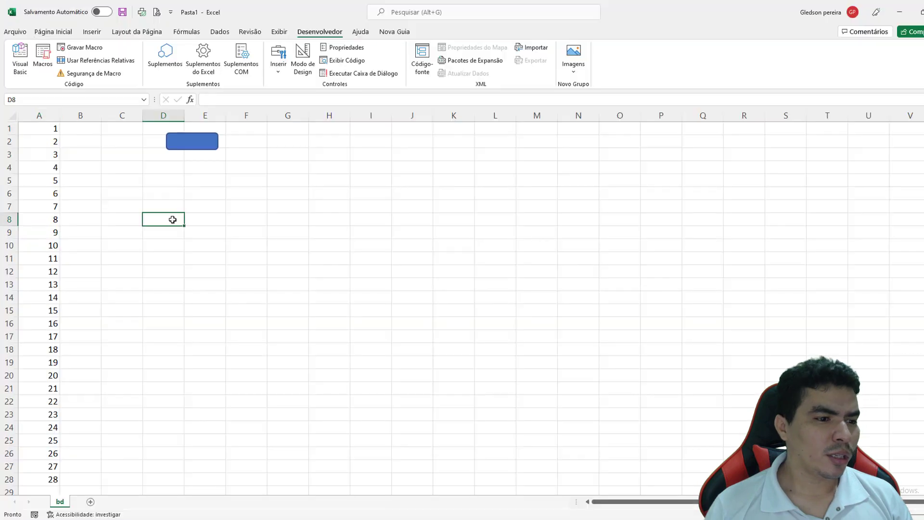
pyautogui.click(193, 149)
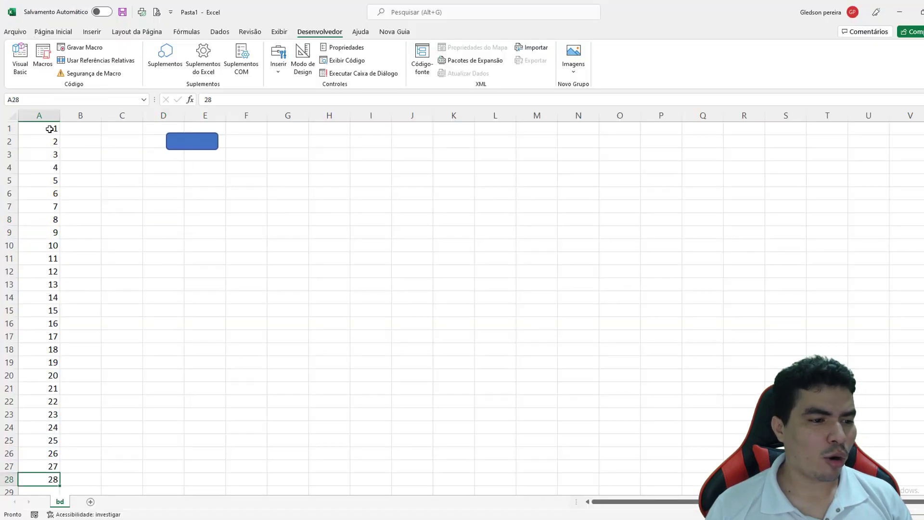
pyautogui.click(132, 198)
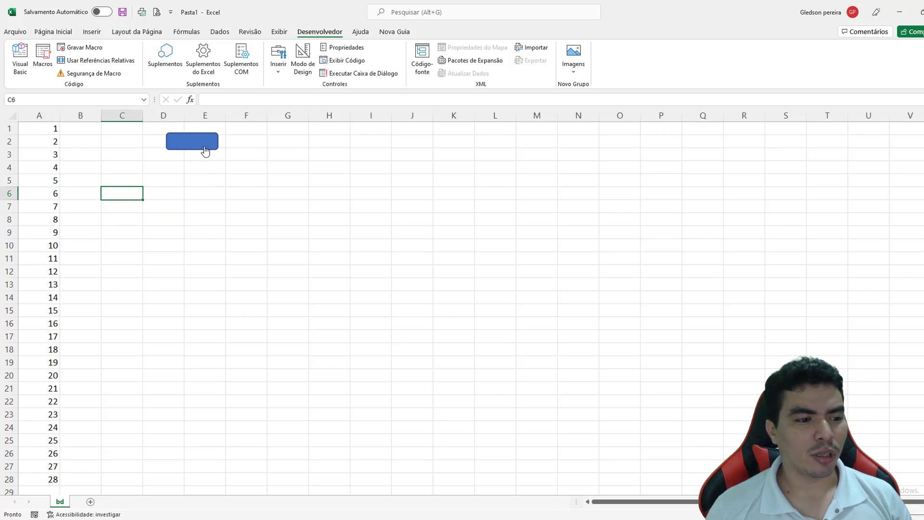
pyautogui.click(205, 151)
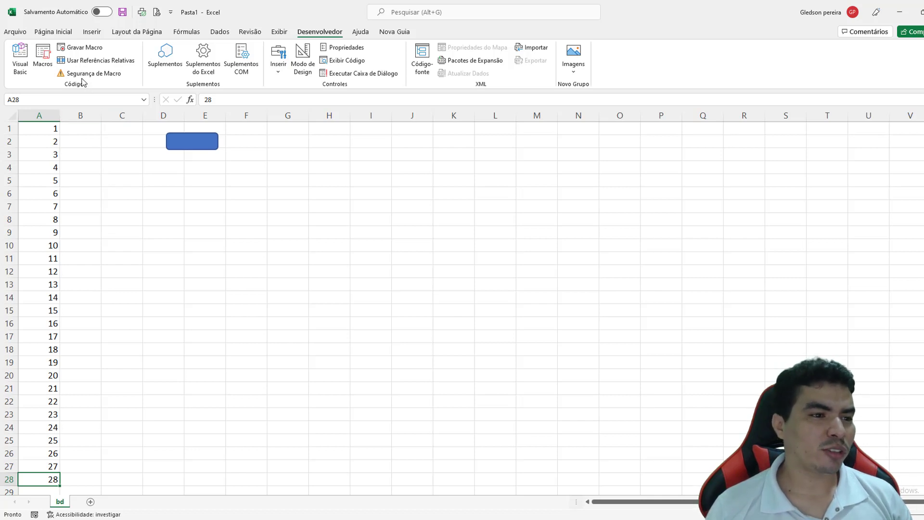
# Step: Bring up the Gravar Macro dialog from the Desenvolvedor tab
pyautogui.click(62, 32)
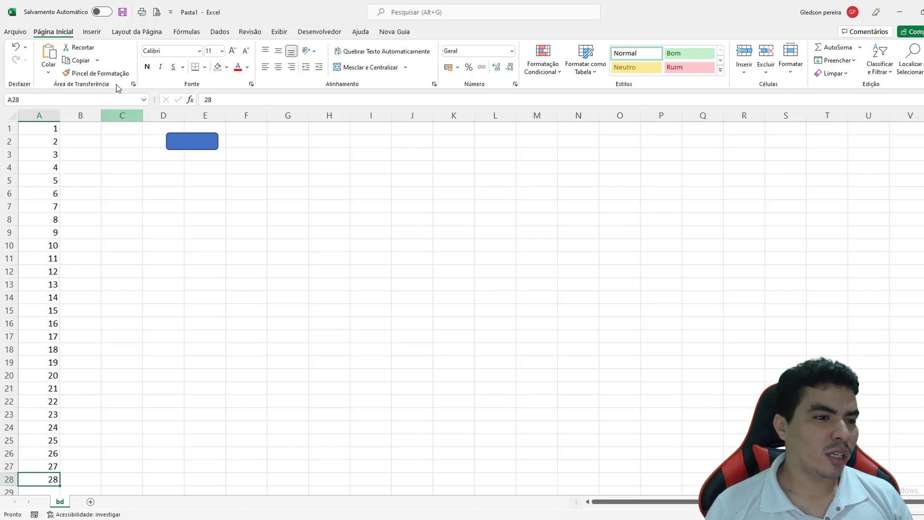
pyautogui.click(317, 33)
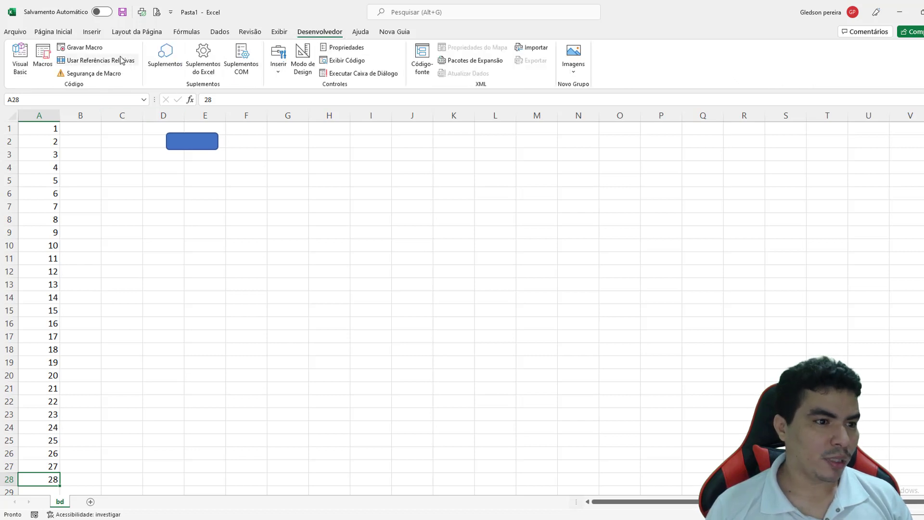
pyautogui.click(82, 48)
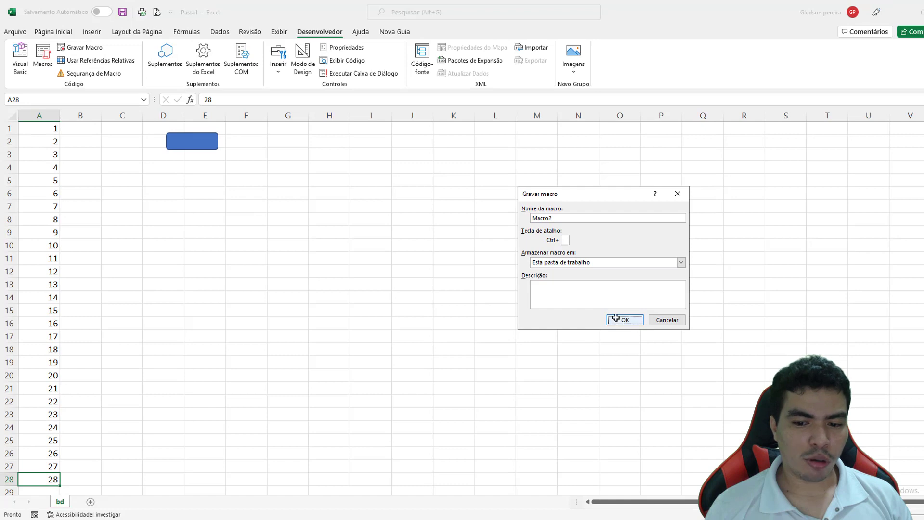
# Step: Record Macro2 filling cell A3 yellow, stop recording, and view its code in Visual Basic
pyautogui.click(620, 320)
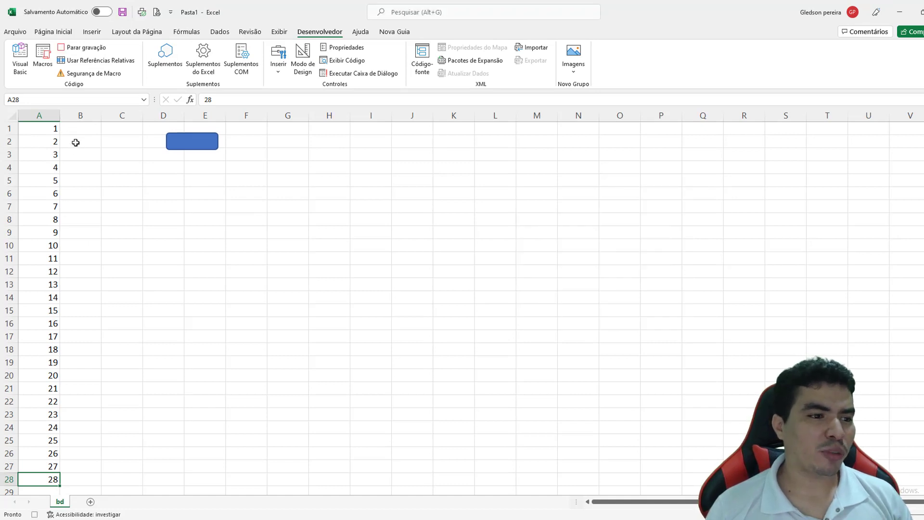
pyautogui.click(58, 34)
pyautogui.click(51, 157)
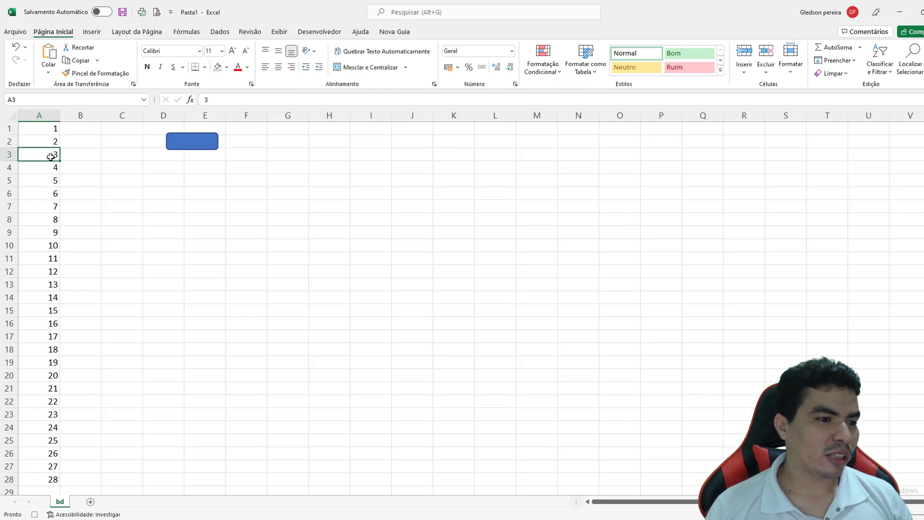
pyautogui.click(226, 67)
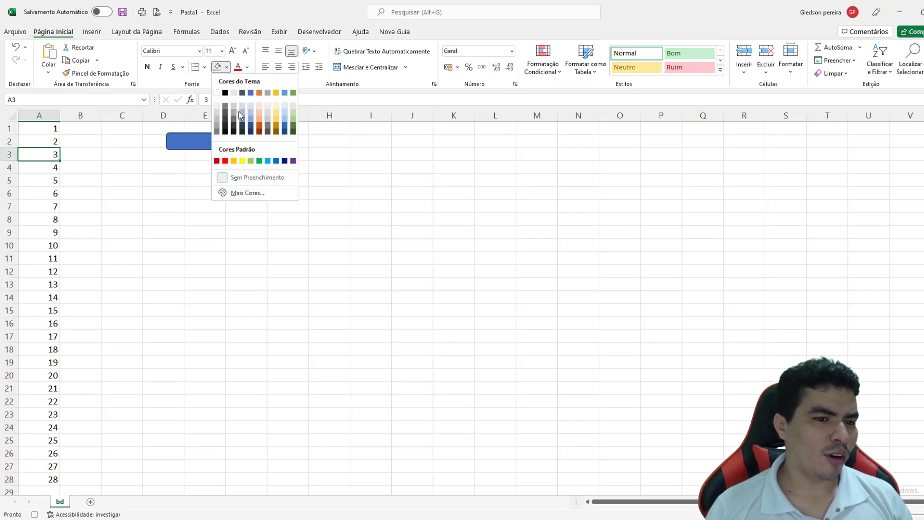
pyautogui.click(242, 160)
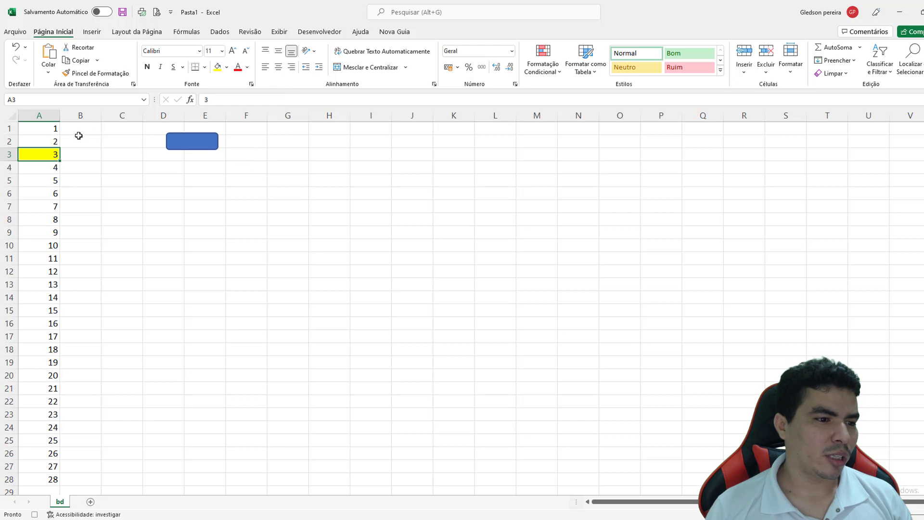
pyautogui.click(319, 31)
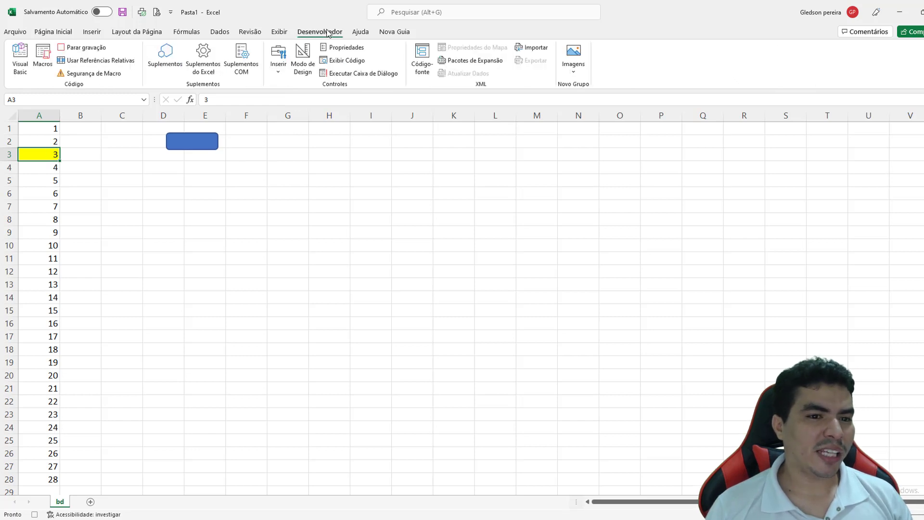
pyautogui.click(87, 48)
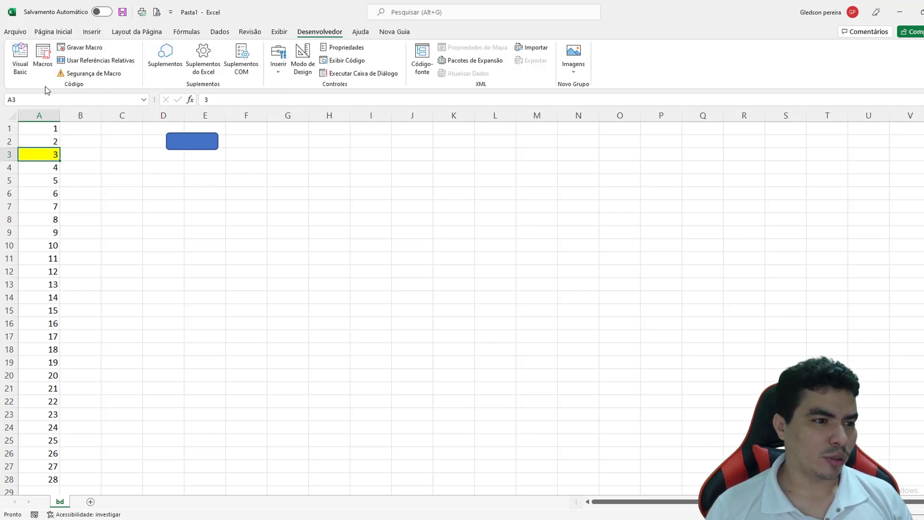
pyautogui.click(19, 56)
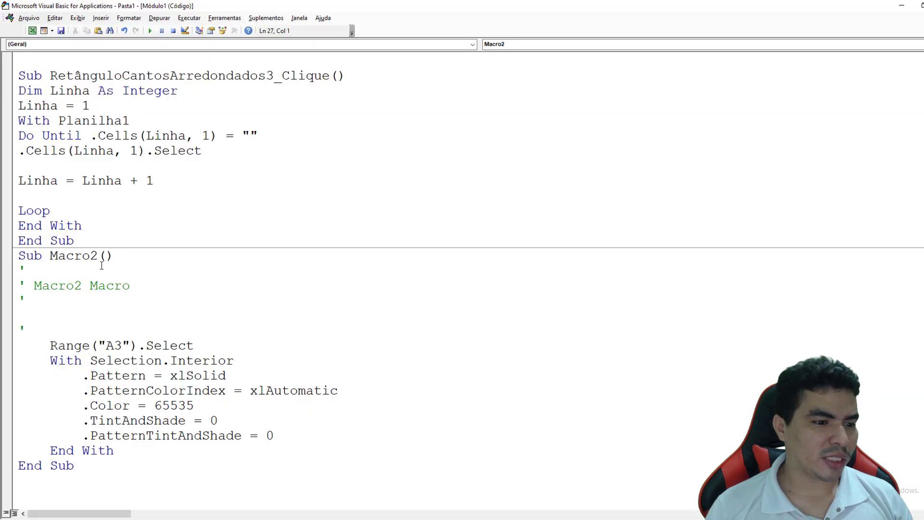
# Step: Copy 'With Selection.Interior' and 'End With' from Macro2 into the loop after the Select line
pyautogui.doubleClick(64, 256)
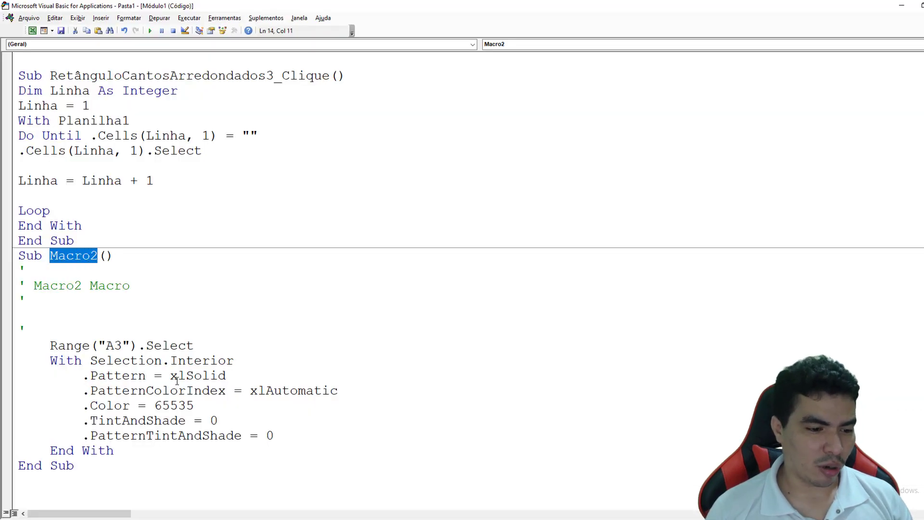
pyautogui.moveTo(54, 358); pyautogui.dragTo(234, 360)
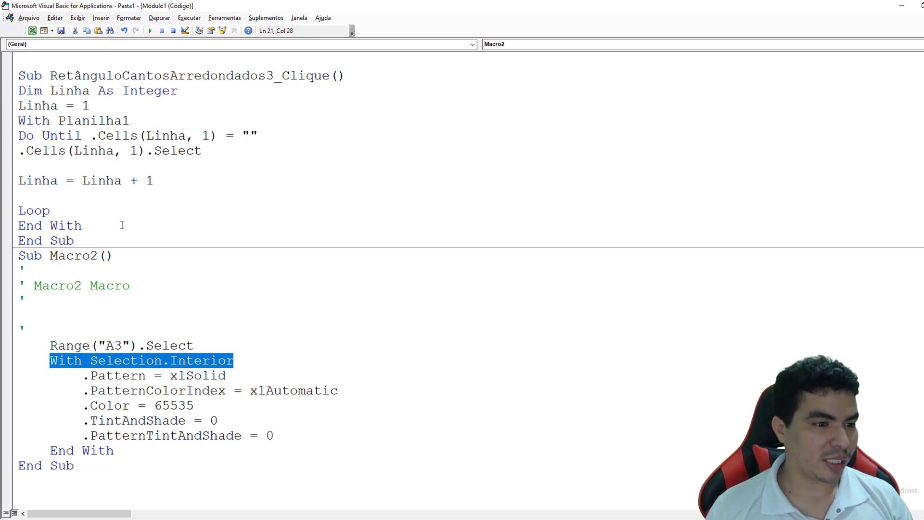
pyautogui.click(49, 166)
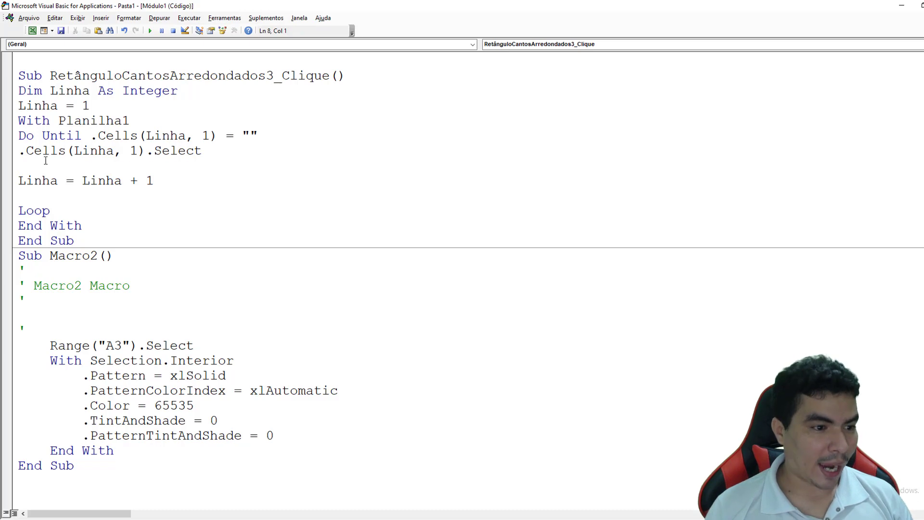
pyautogui.write('With Selection.Interior')
pyautogui.press('Return')
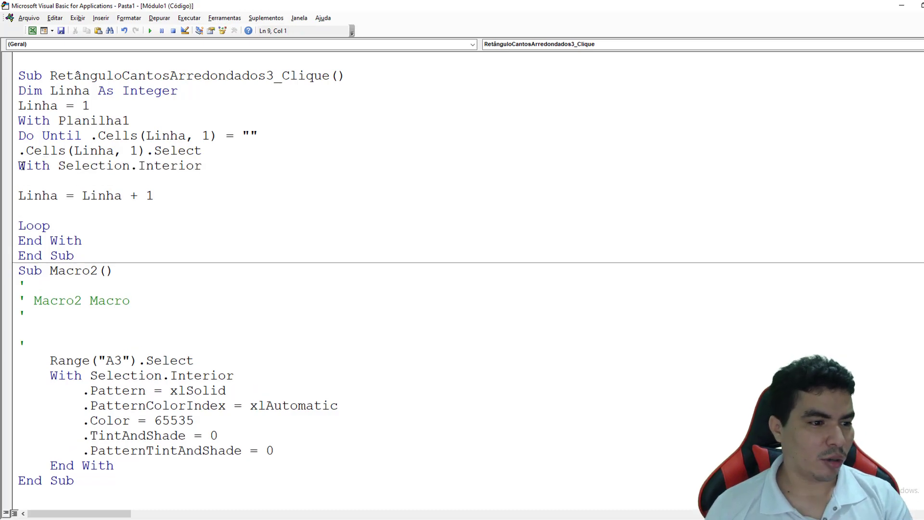
pyautogui.press('Return')
pyautogui.scroll(-1, 143, 431)
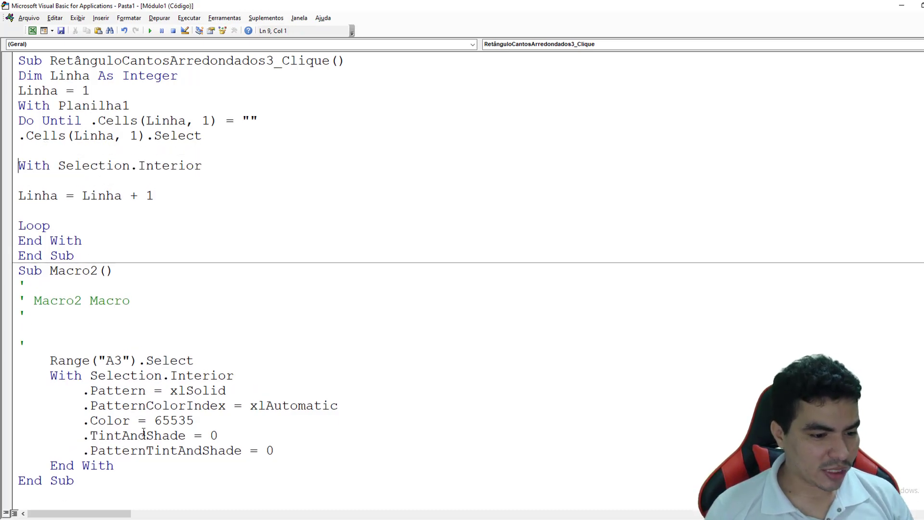
pyautogui.moveTo(122, 465); pyautogui.dragTo(50, 466)
pyautogui.hotkey('ctrl', 'c')
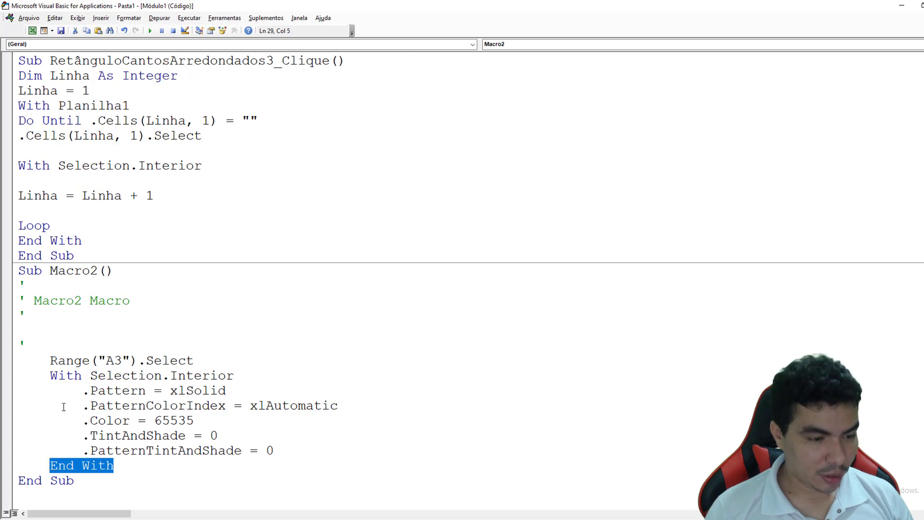
pyautogui.click(20, 183)
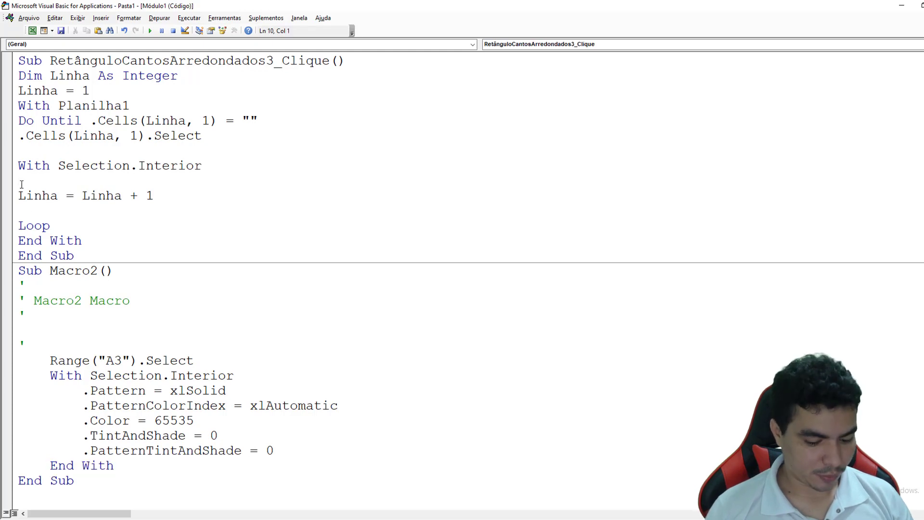
pyautogui.hotkey('ctrl', 'v')
# Step: Paste '.Color = 65535' from Macro2 inside the new With block
pyautogui.click(211, 165)
pyautogui.press('Return')
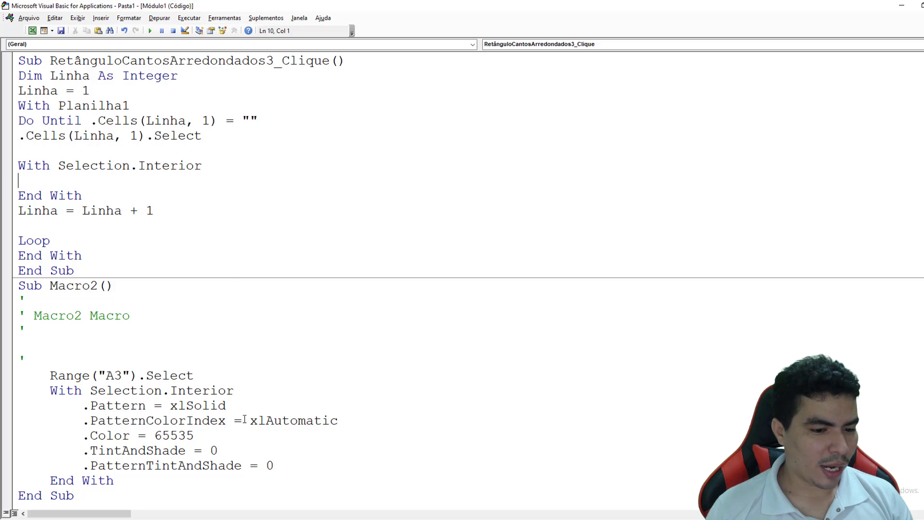
pyautogui.moveTo(204, 435); pyautogui.dragTo(83, 436)
pyautogui.hotkey('ctrl', 'c')
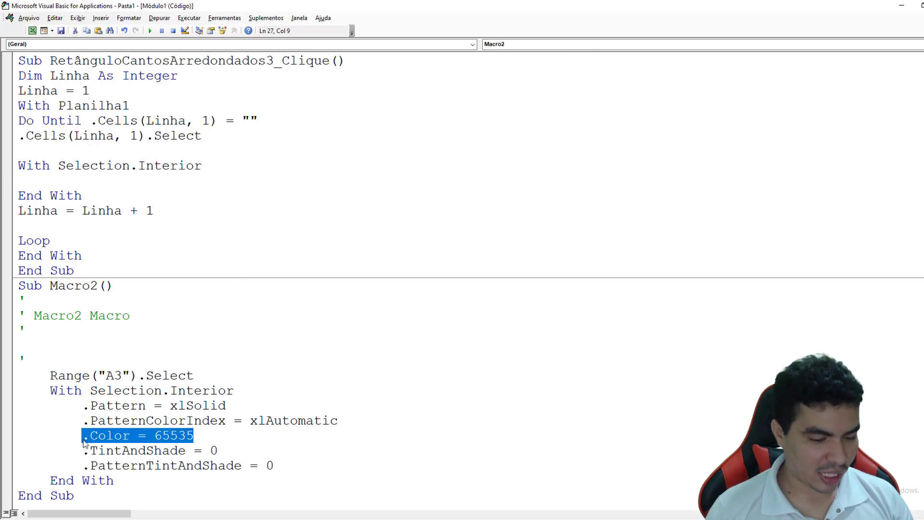
pyautogui.click(47, 180)
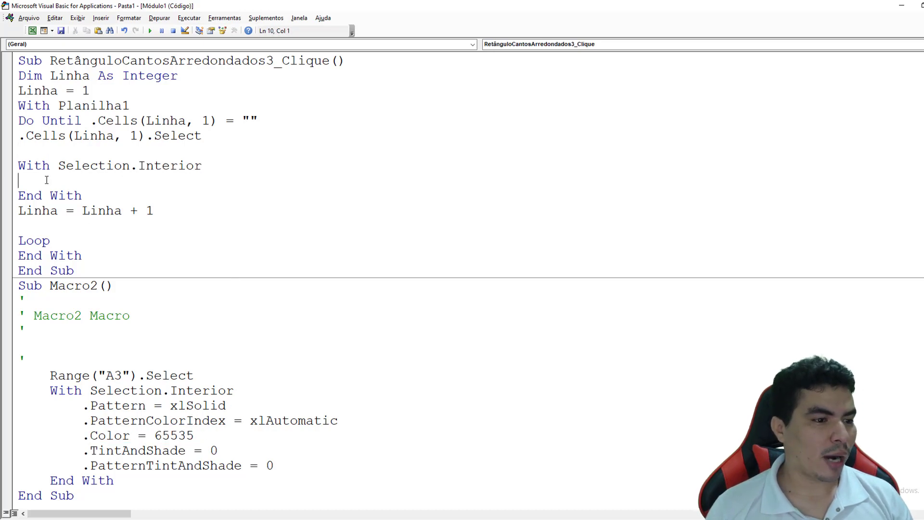
pyautogui.hotkey('ctrl', 'v')
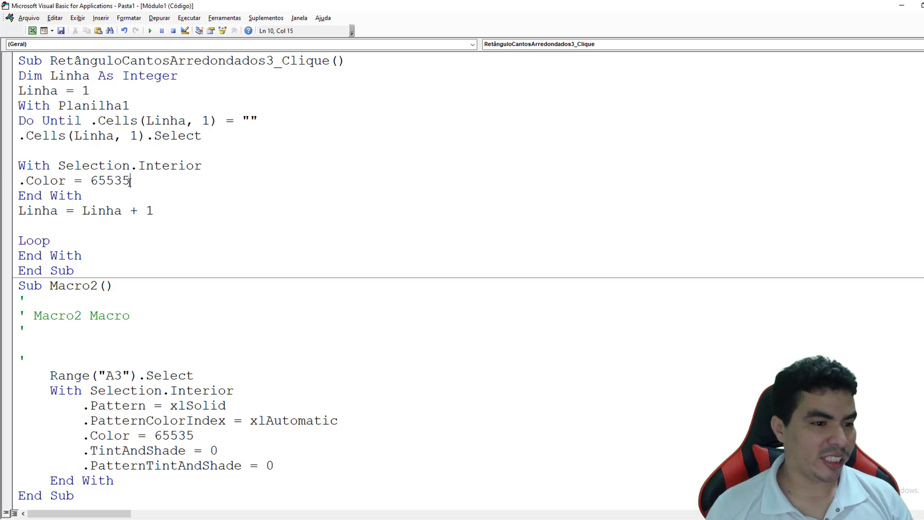
pyautogui.moveTo(130, 182); pyautogui.dragTo(94, 182)
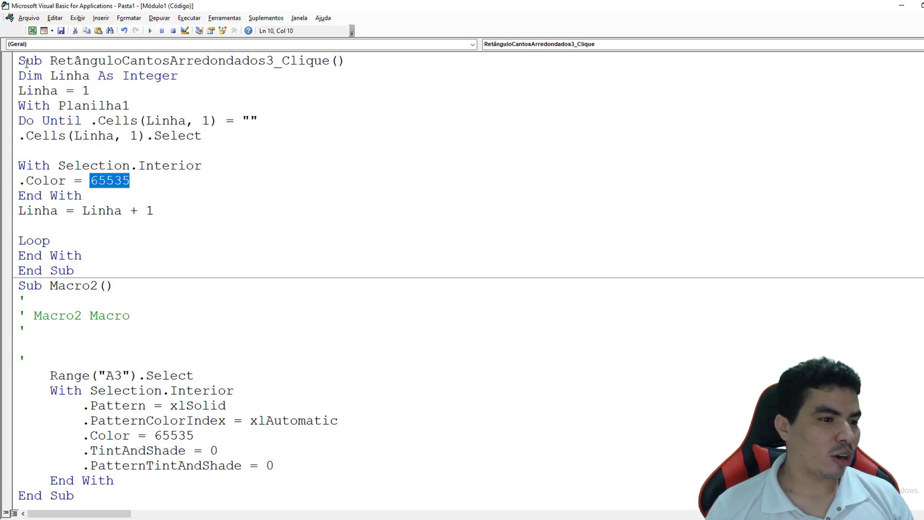
# Step: Run the blue rounded-rectangle button's macro, confirm cells A1–A28 turned yellow, and return to the VBA code
pyautogui.click(32, 30)
pyautogui.click(204, 270)
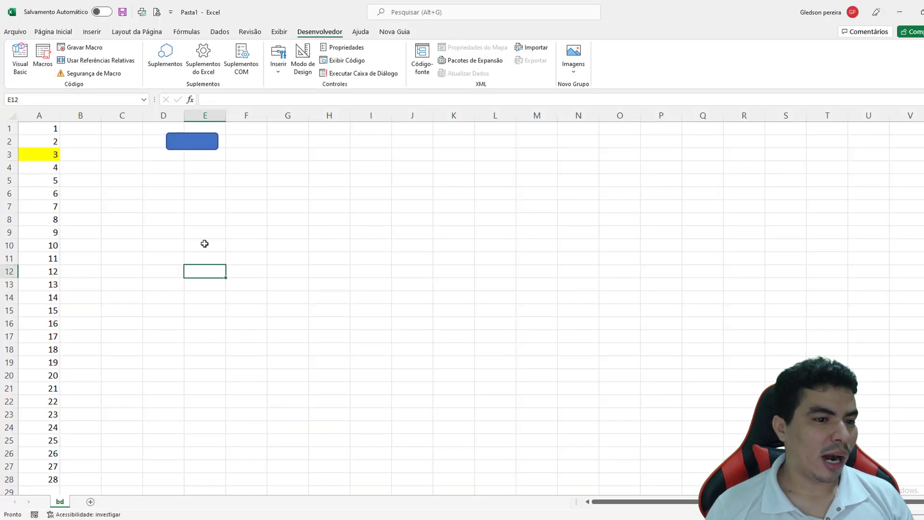
pyautogui.click(196, 151)
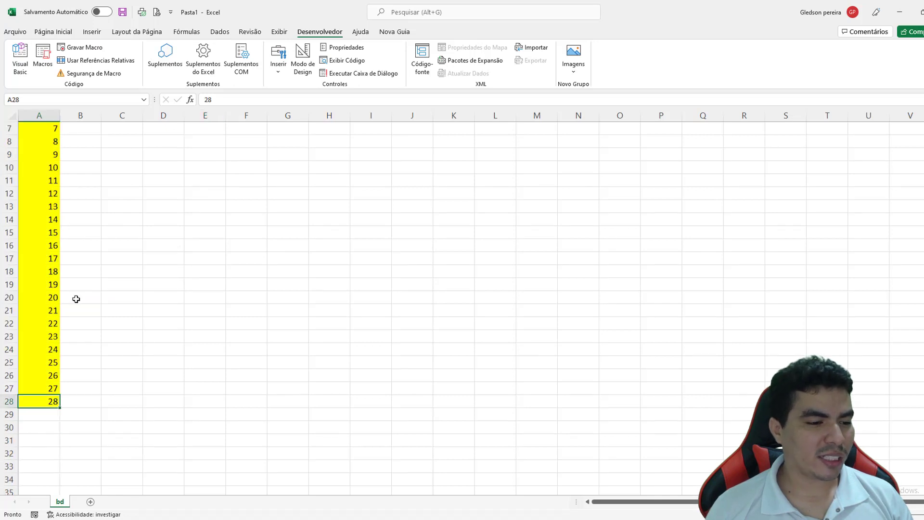
pyautogui.scroll(2, 76, 299)
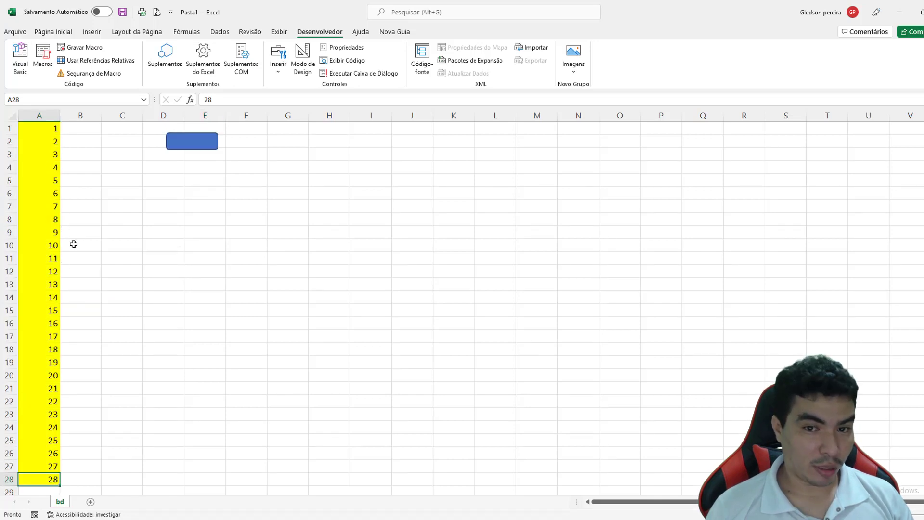
pyautogui.click(20, 58)
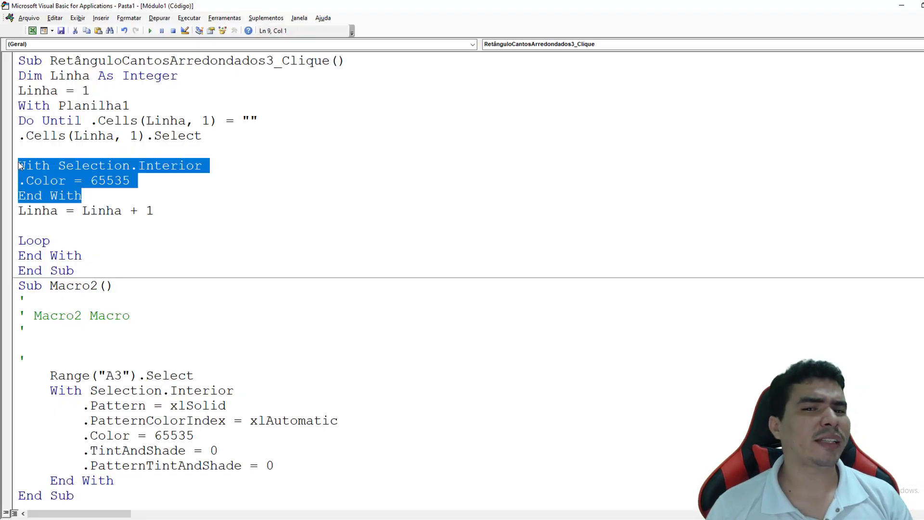